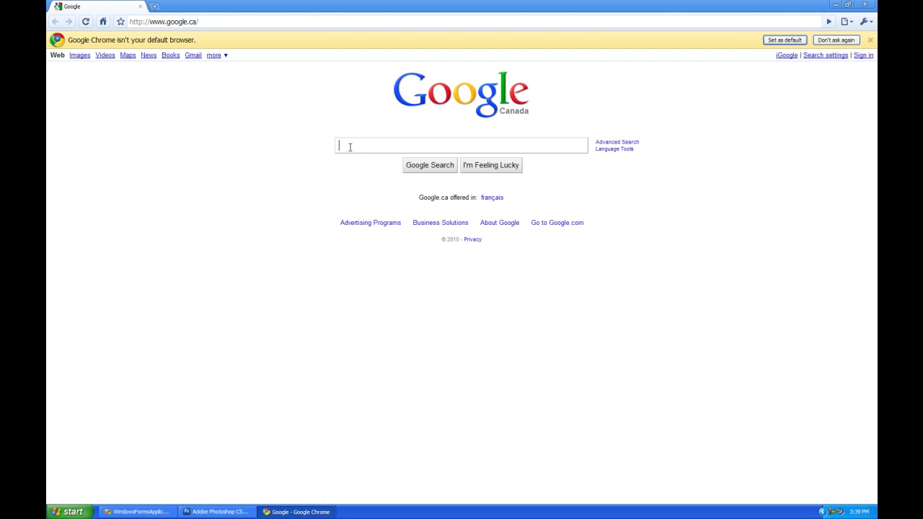
Search Google for 'Icon plugin' and open the sibcode Free Icon Plugin page to download its zip.
{"action": "type", "text": "Icon "}
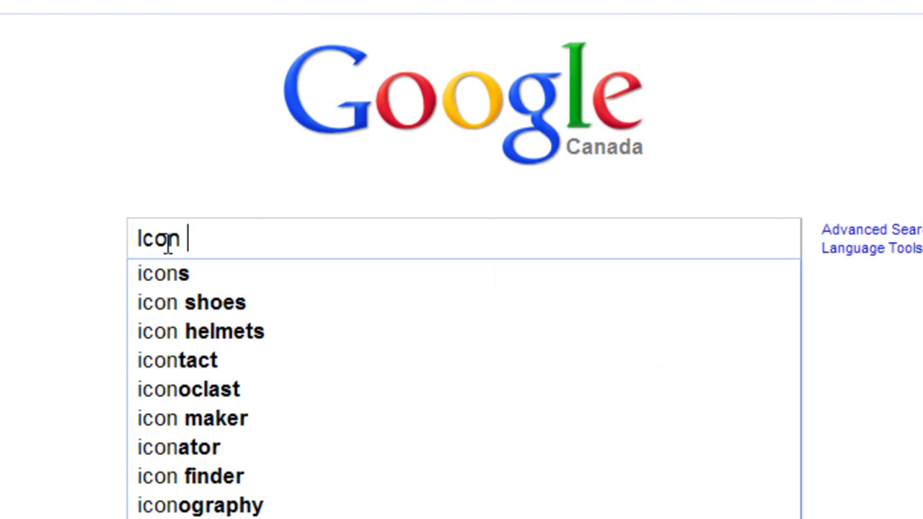
{"action": "type", "text": "plugin"}
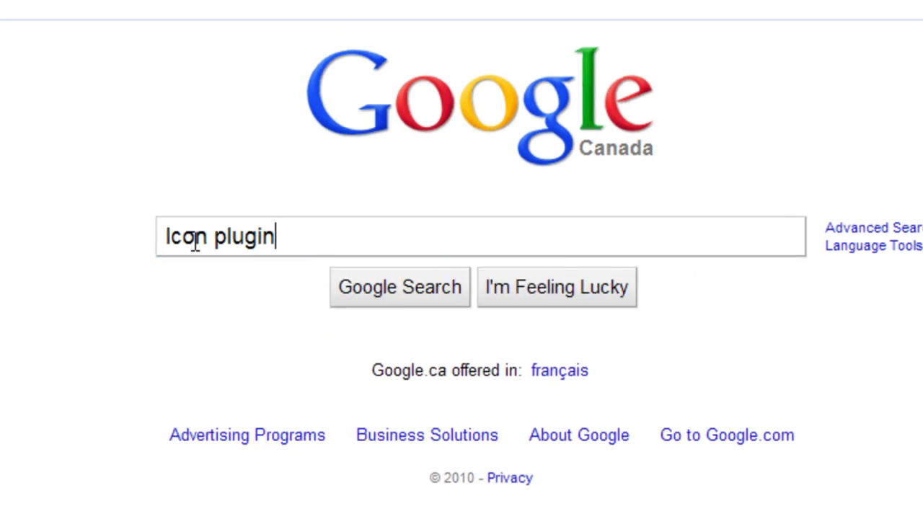
{"action": "key", "text": "Return"}
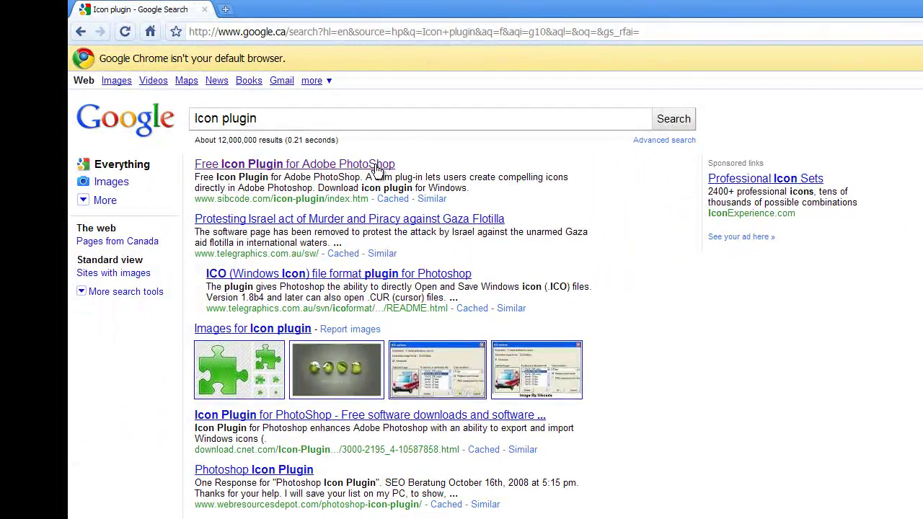
{"action": "left_click", "coordinate": [375, 165]}
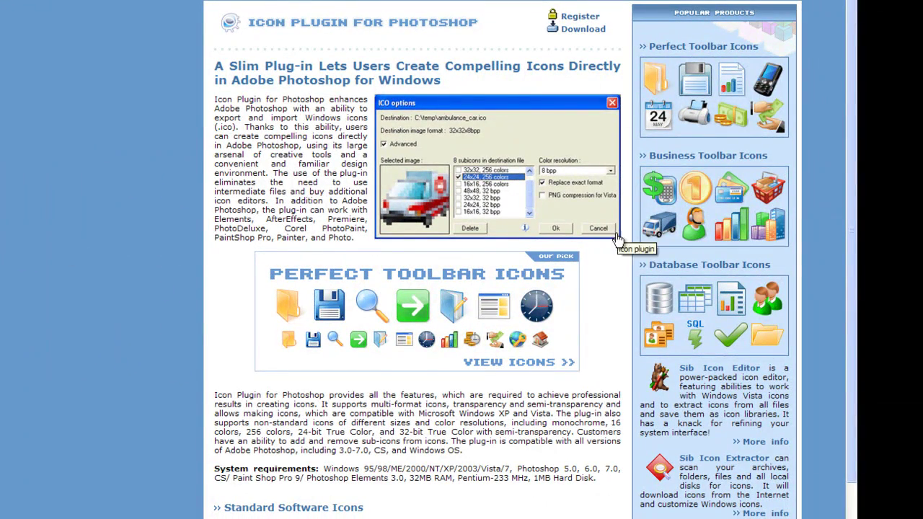
{"action": "scroll", "coordinate": [380, 249], "scroll_direction": "down", "scroll_amount": 3}
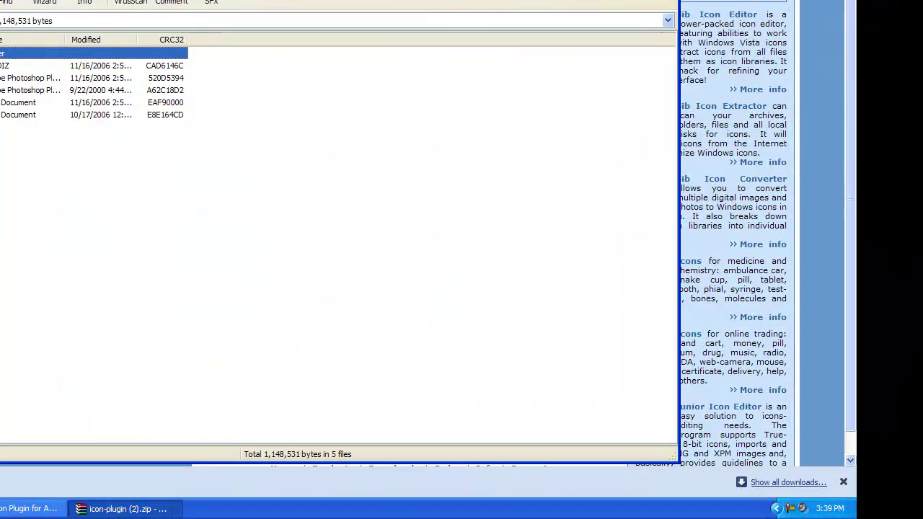
Extract the ICO.8bi plugin into Adobe Photoshop CS3\Plug-Ins\File Formats, replacing all existing files.
{"action": "left_click", "coordinate": [108, 77]}
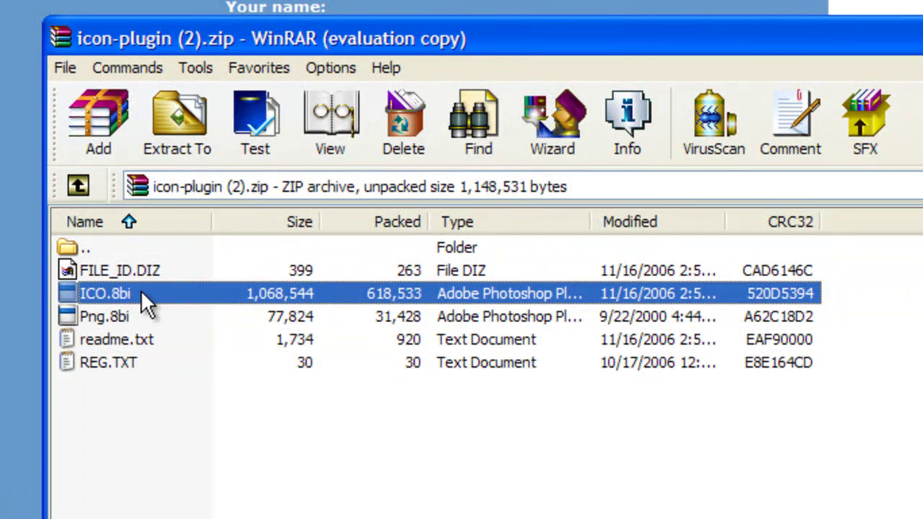
{"action": "left_click", "coordinate": [180, 116]}
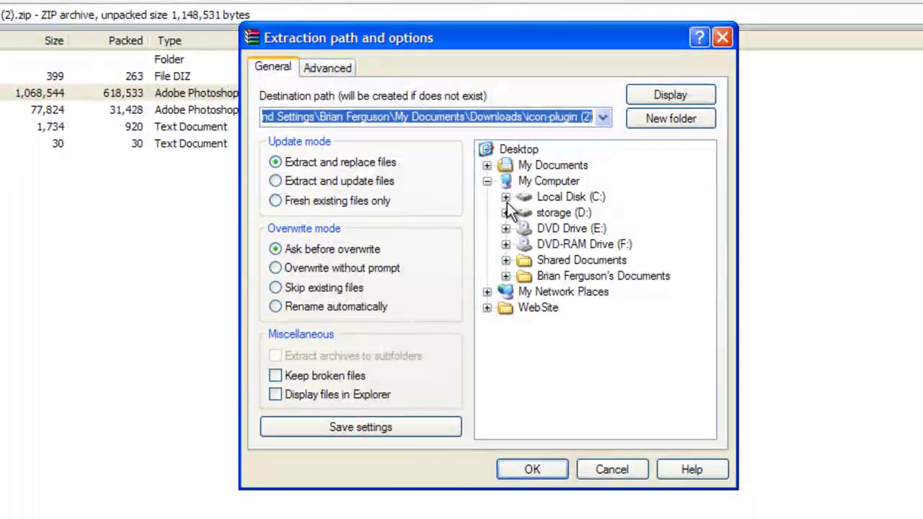
{"action": "left_click", "coordinate": [506, 198]}
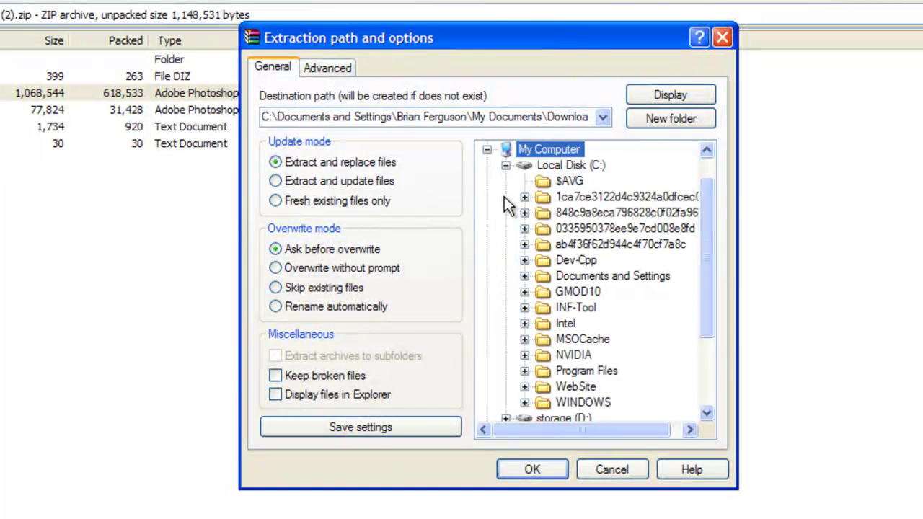
{"action": "left_click", "coordinate": [524, 370]}
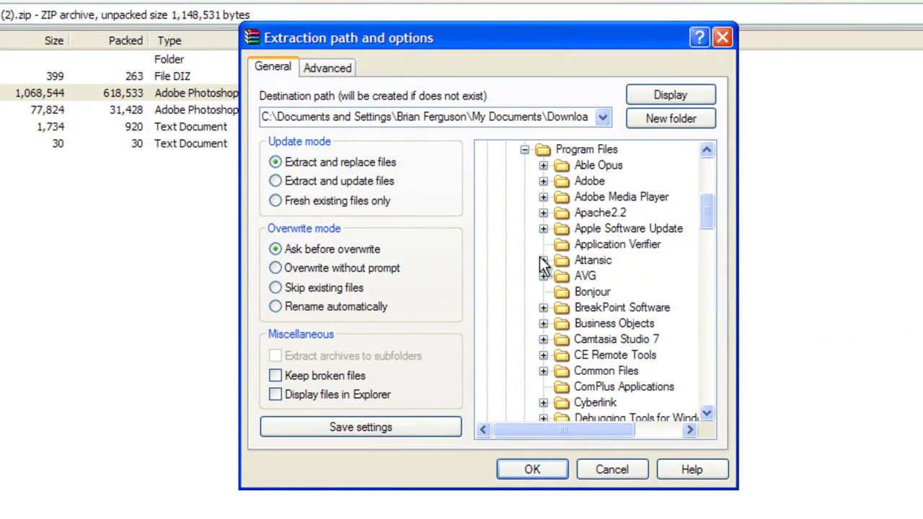
{"action": "left_click", "coordinate": [542, 181]}
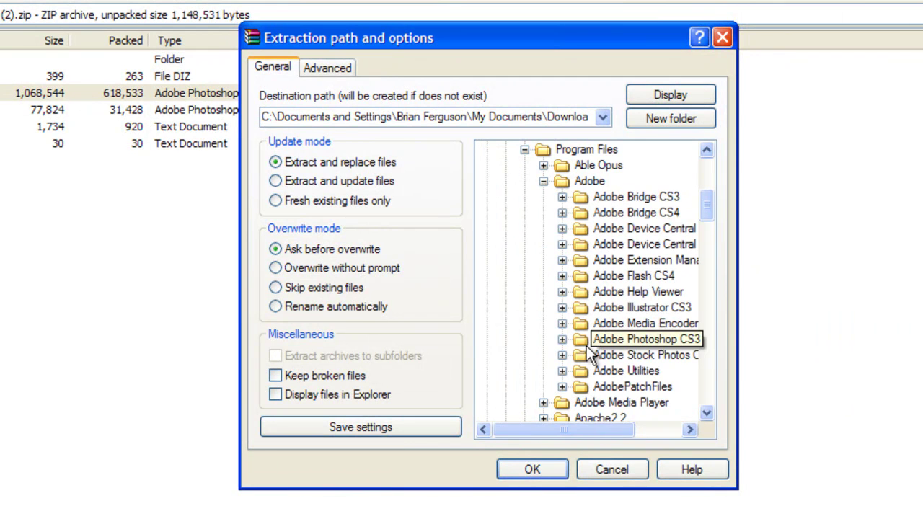
{"action": "left_click", "coordinate": [563, 340]}
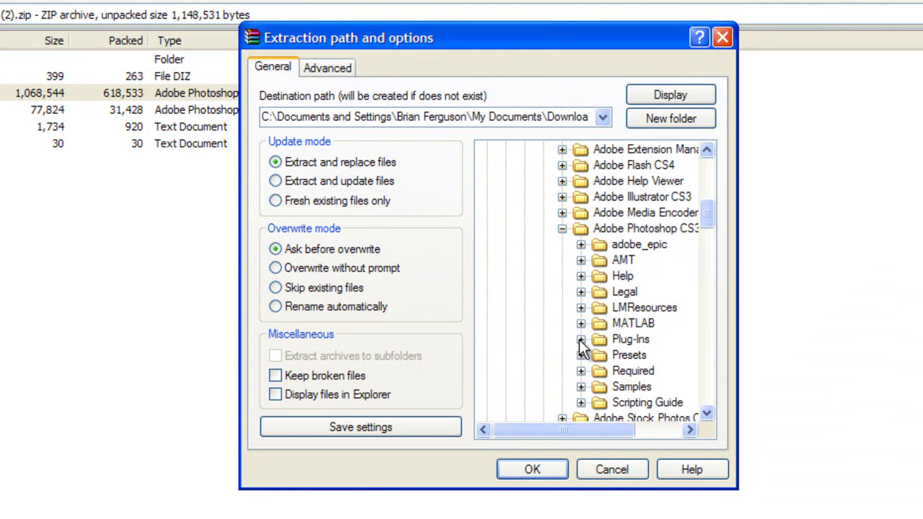
{"action": "left_click", "coordinate": [581, 339]}
{"action": "left_click", "coordinate": [642, 324]}
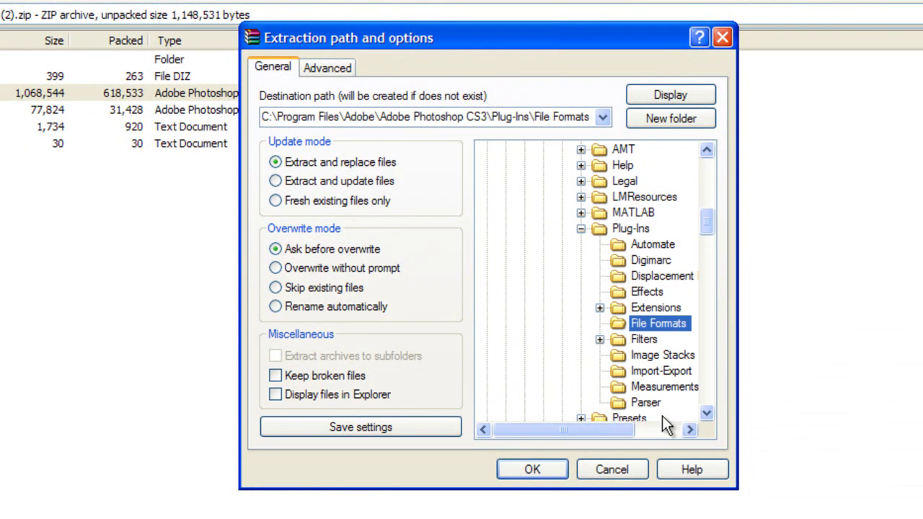
{"action": "left_click", "coordinate": [542, 465]}
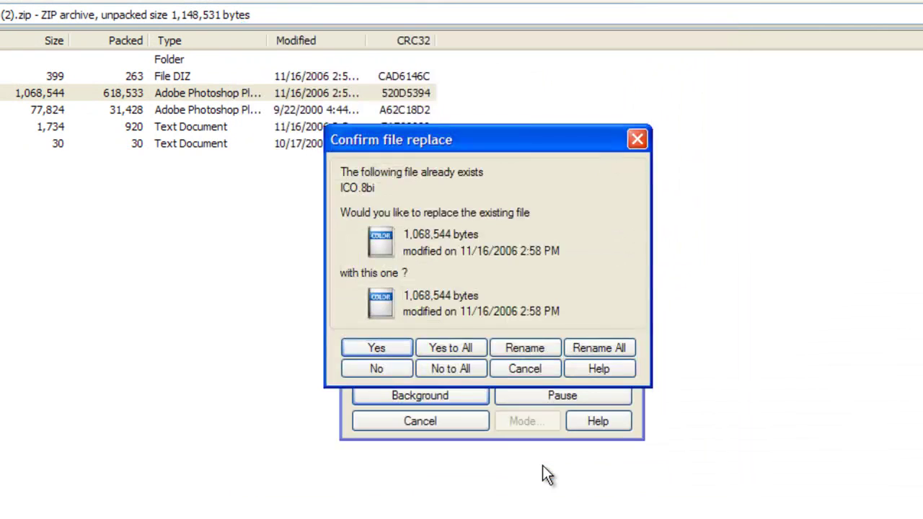
{"action": "left_click", "coordinate": [445, 350]}
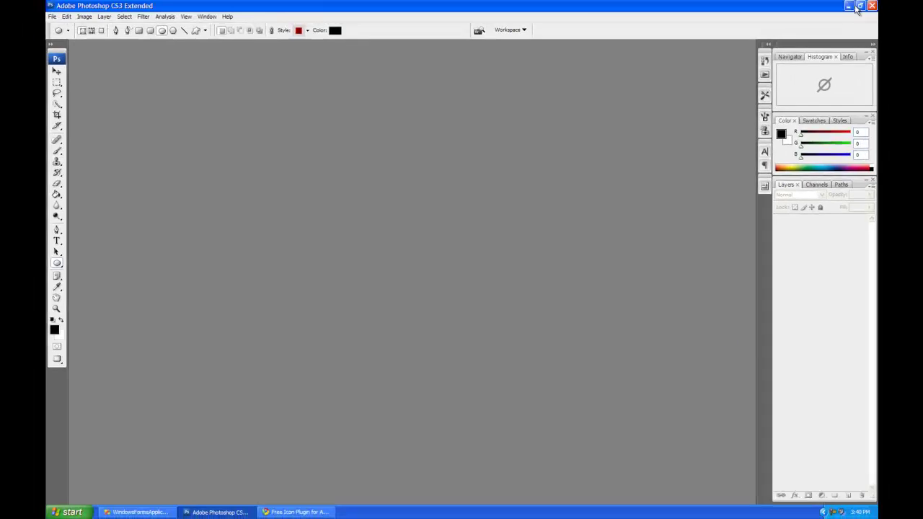
Launch Adobe Photoshop CS3 from the Start menu's Adobe programs folder.
{"action": "key", "text": "super+d"}
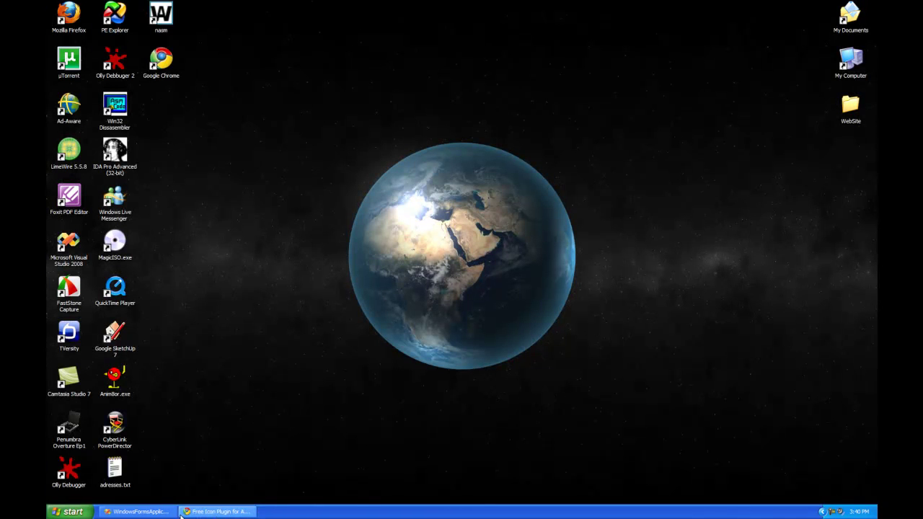
{"action": "left_click", "coordinate": [72, 511]}
{"action": "mouse_move", "coordinate": [96, 476]}
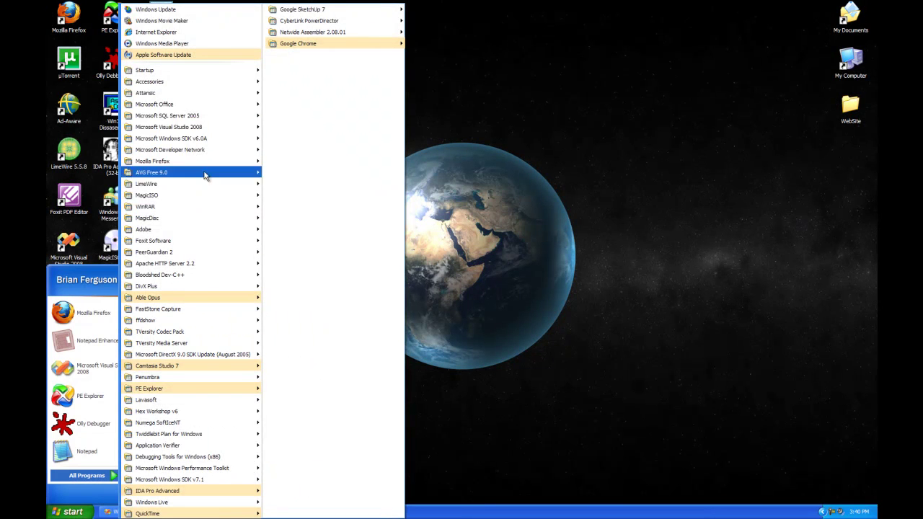
{"action": "mouse_move", "coordinate": [185, 231]}
{"action": "left_click", "coordinate": [324, 354]}
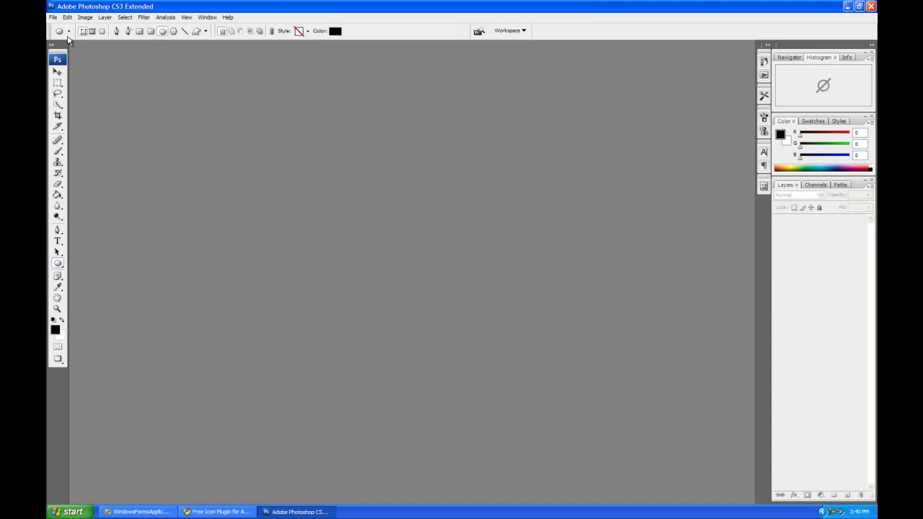
Create a new image document with width and height of 48 pixels.
{"action": "left_click", "coordinate": [52, 16]}
{"action": "left_click", "coordinate": [62, 26]}
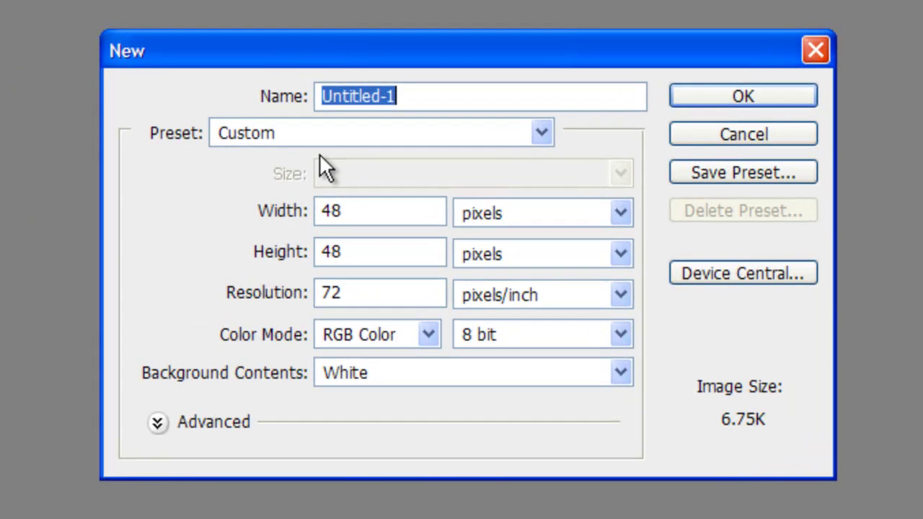
{"action": "left_click", "coordinate": [363, 206]}
{"action": "left_click", "coordinate": [432, 96]}
{"action": "left_click", "coordinate": [357, 212]}
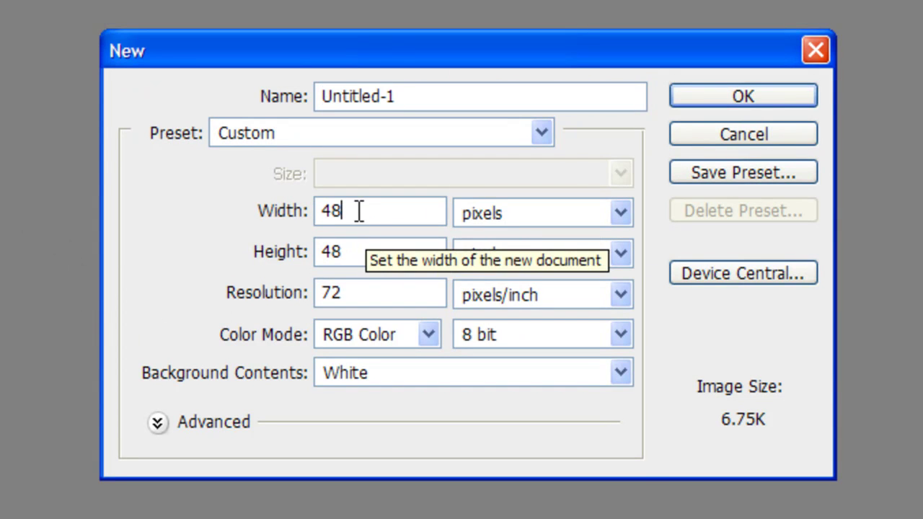
{"action": "double_click", "coordinate": [370, 209]}
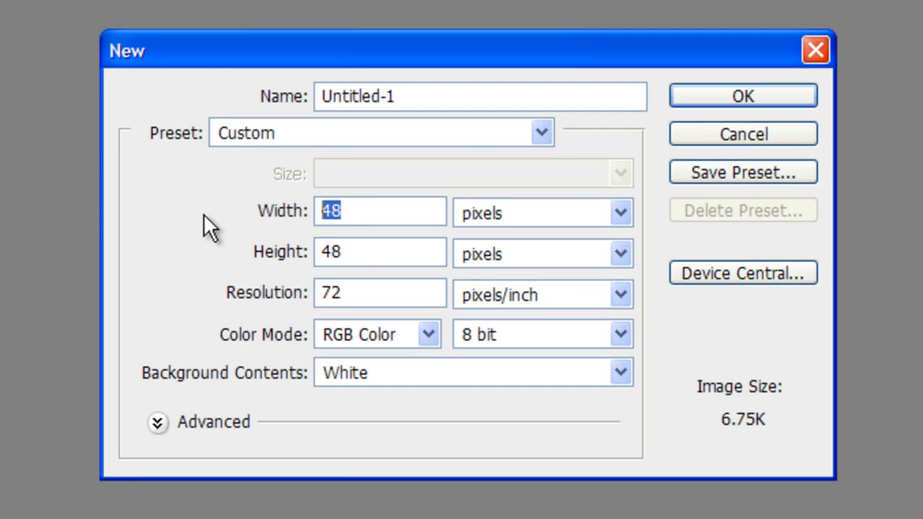
{"action": "key", "text": "Tab"}
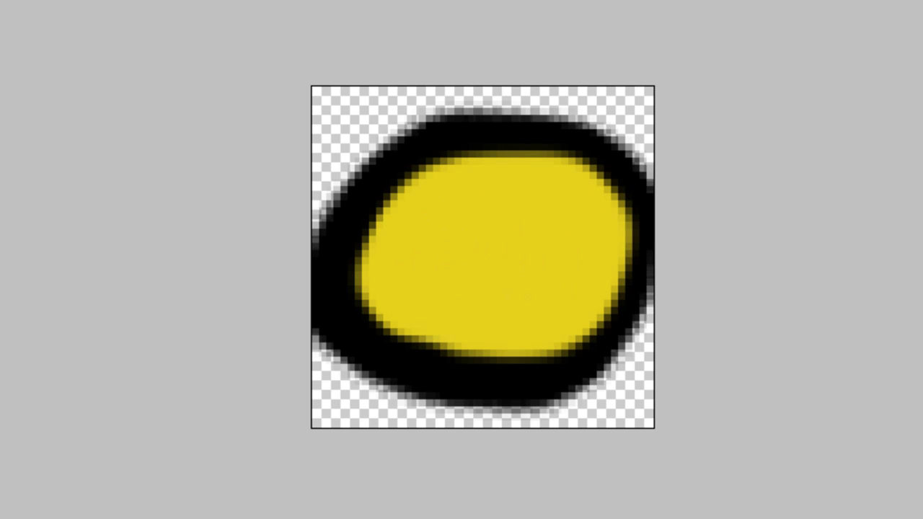
Paint a black curved smile and three eye strokes on the yellow face.
{"action": "mouse_move", "coordinate": [409, 278]}
{"action": "left_mouse_down"}
{"action": "mouse_move", "coordinate": [475, 302]}
{"action": "mouse_move", "coordinate": [574, 273]}
{"action": "left_mouse_up"}
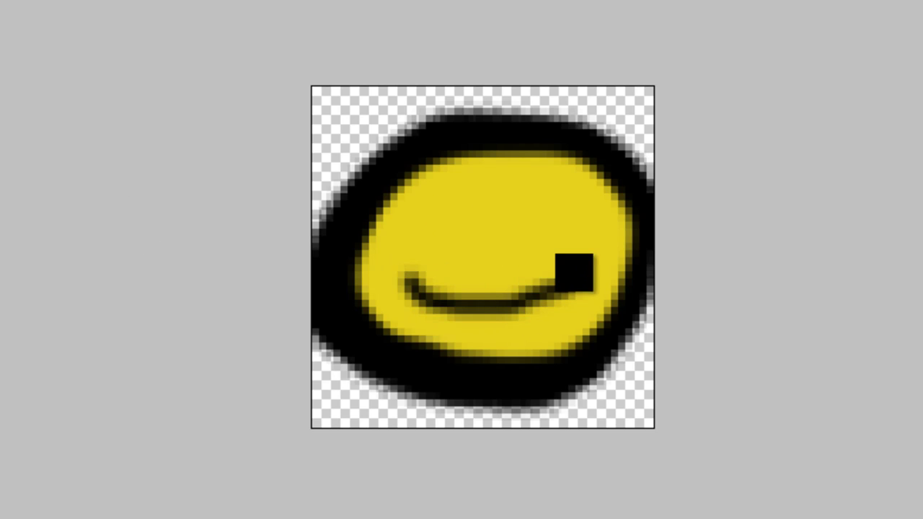
{"action": "left_click_drag", "start_coordinate": [502, 182], "coordinate": [495, 240]}
{"action": "left_click_drag", "start_coordinate": [568, 187], "coordinate": [565, 225]}
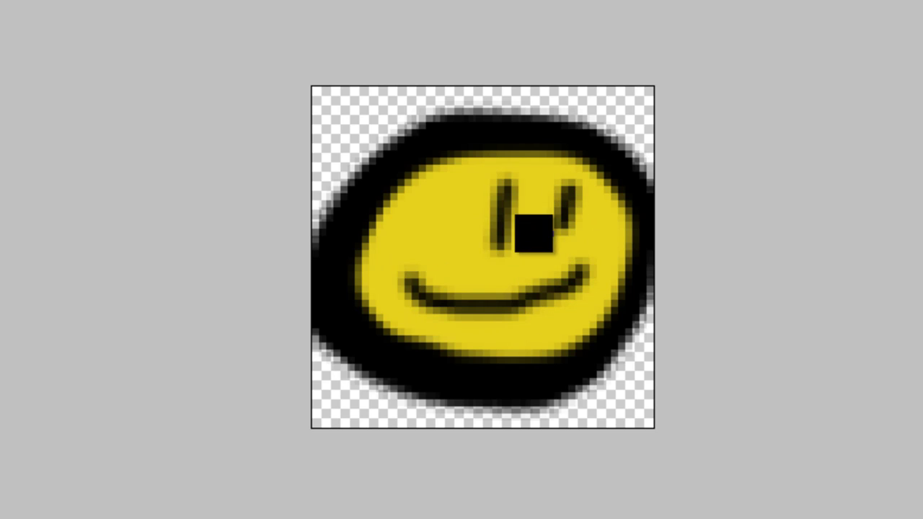
{"action": "left_click_drag", "start_coordinate": [464, 164], "coordinate": [448, 246]}
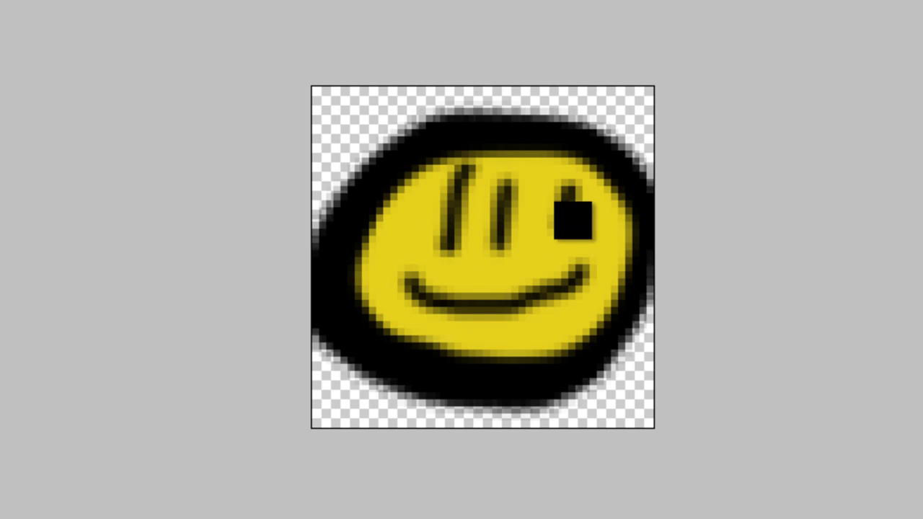
{"action": "left_click_drag", "start_coordinate": [577, 156], "coordinate": [566, 221]}
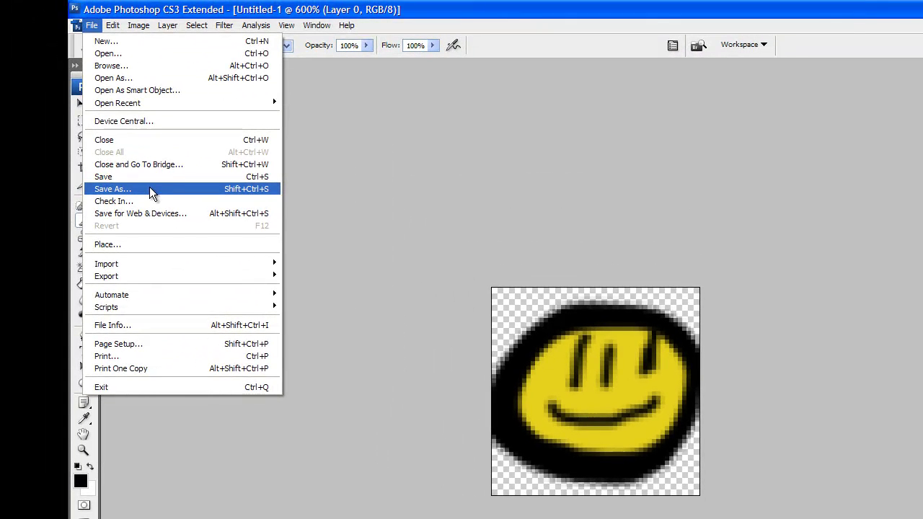
Save a copy named App in ICO (Windows Icon) format at 48x48 with Advanced options.
{"action": "left_click", "coordinate": [150, 186]}
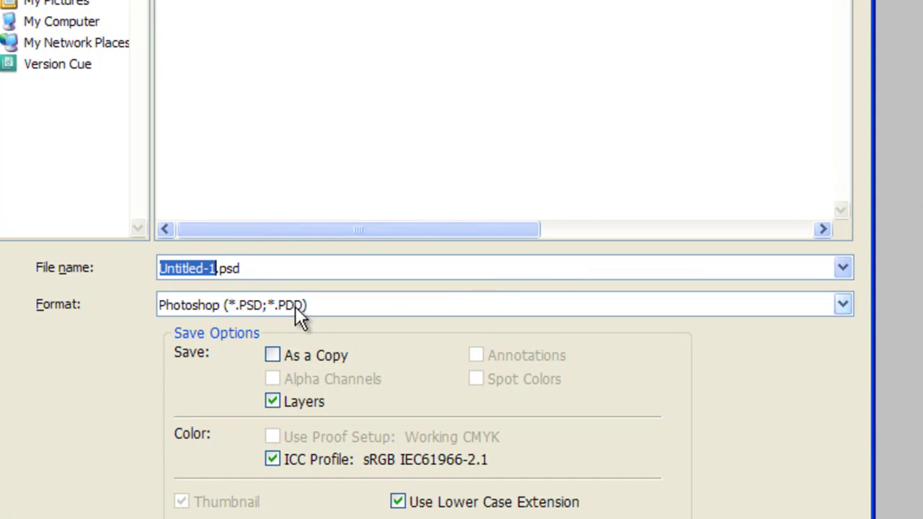
{"action": "left_click", "coordinate": [443, 312]}
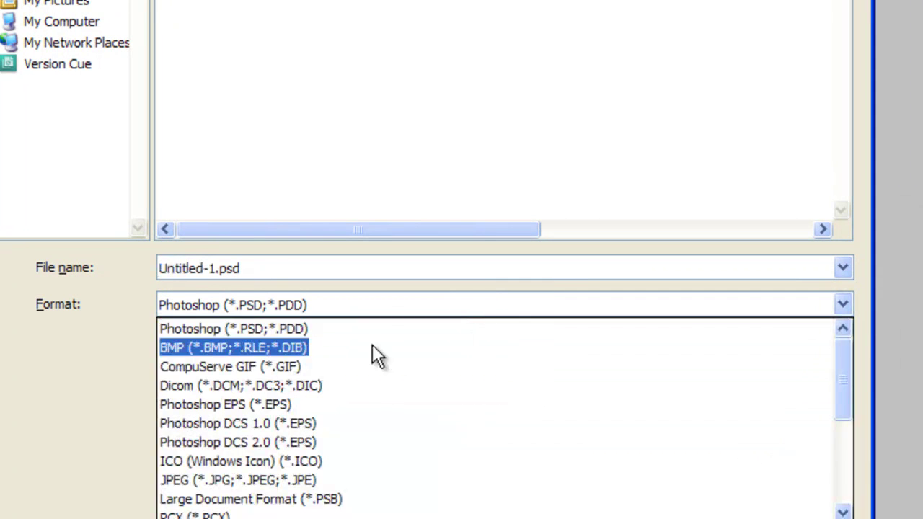
{"action": "left_click", "coordinate": [220, 463]}
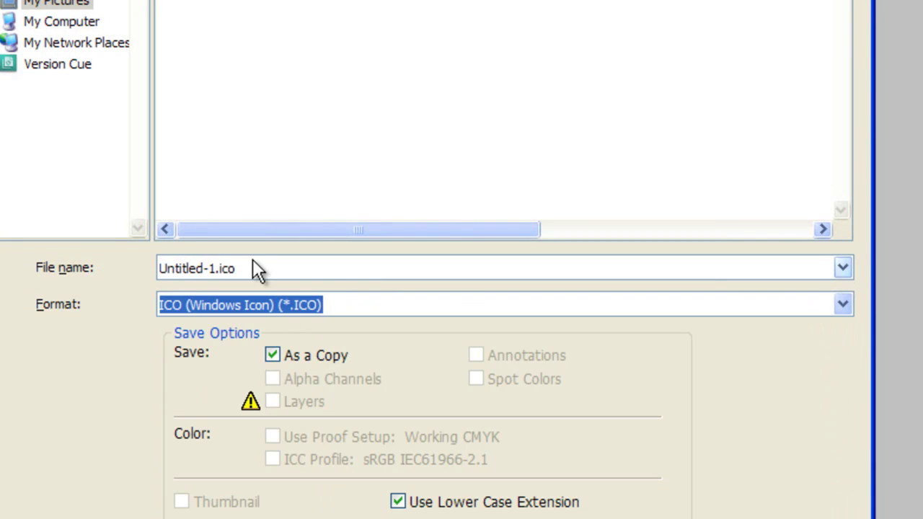
{"action": "left_click", "coordinate": [268, 268]}
{"action": "type", "text": "AppIcon"}
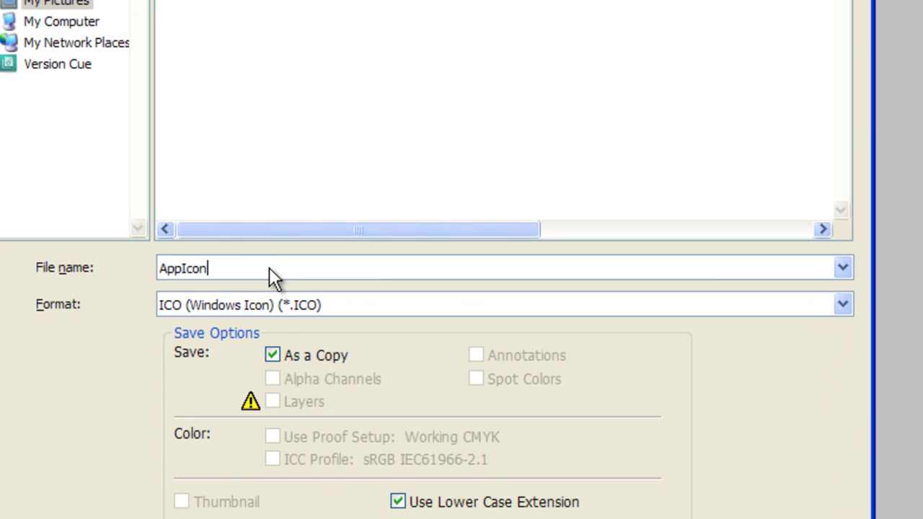
{"action": "key", "text": "Return"}
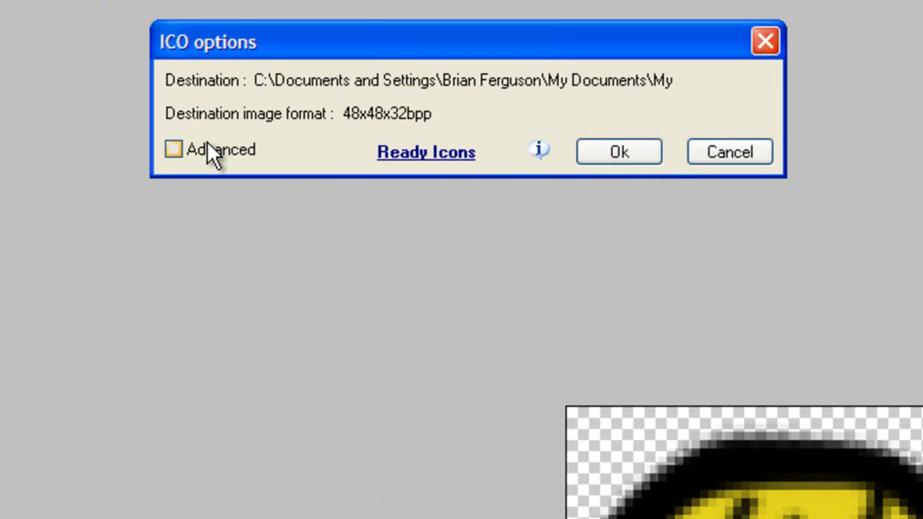
{"action": "left_click", "coordinate": [208, 148]}
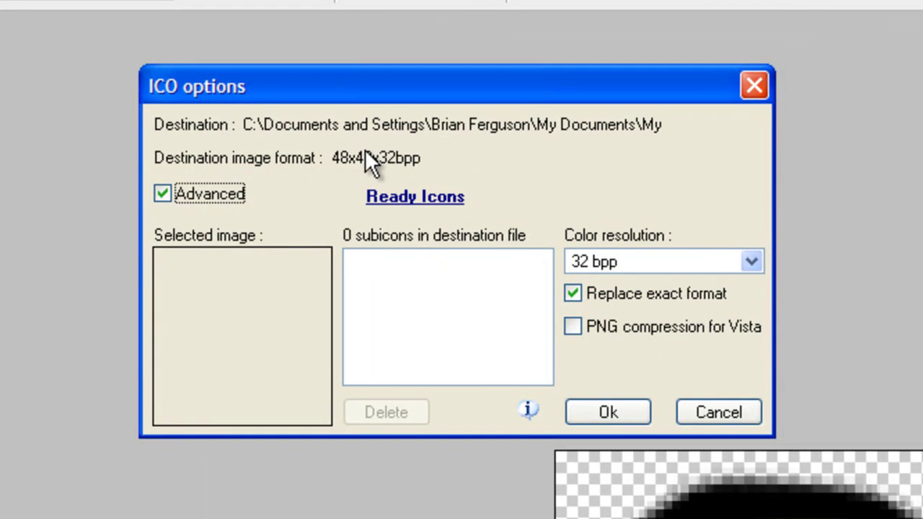
{"action": "left_click", "coordinate": [598, 415]}
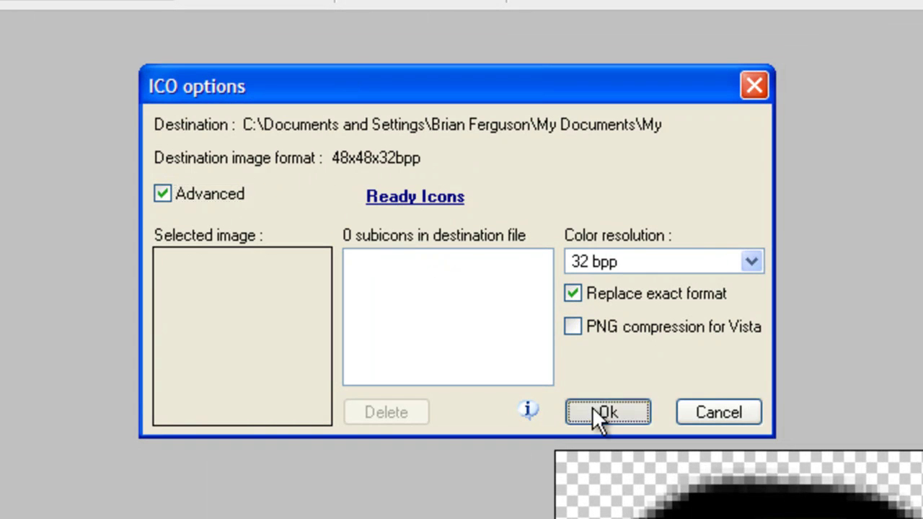
{"action": "left_click", "coordinate": [173, 21]}
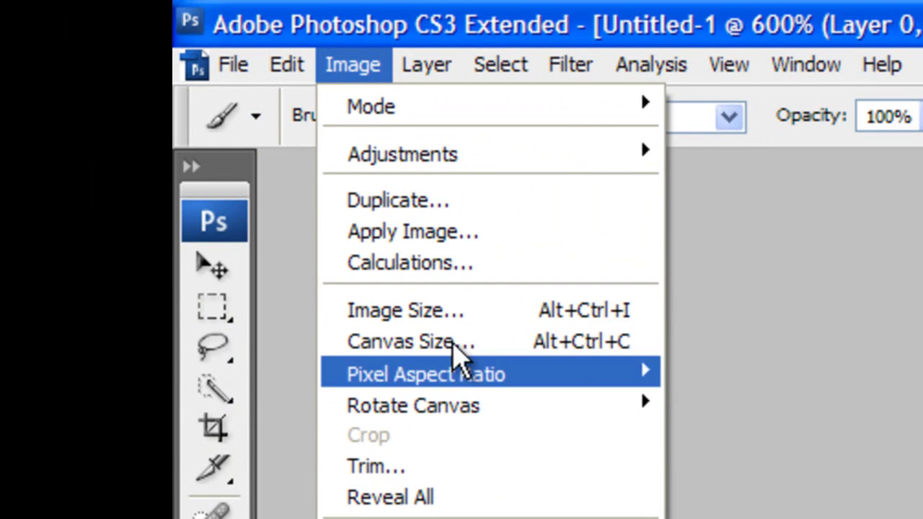
Resize the smiley image to 32x32 pixels.
{"action": "left_click", "coordinate": [457, 319]}
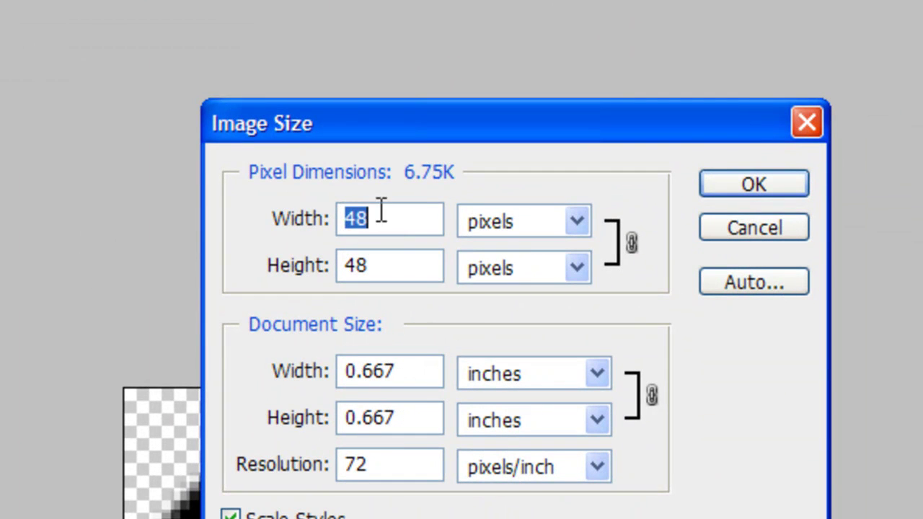
{"action": "type", "text": "32"}
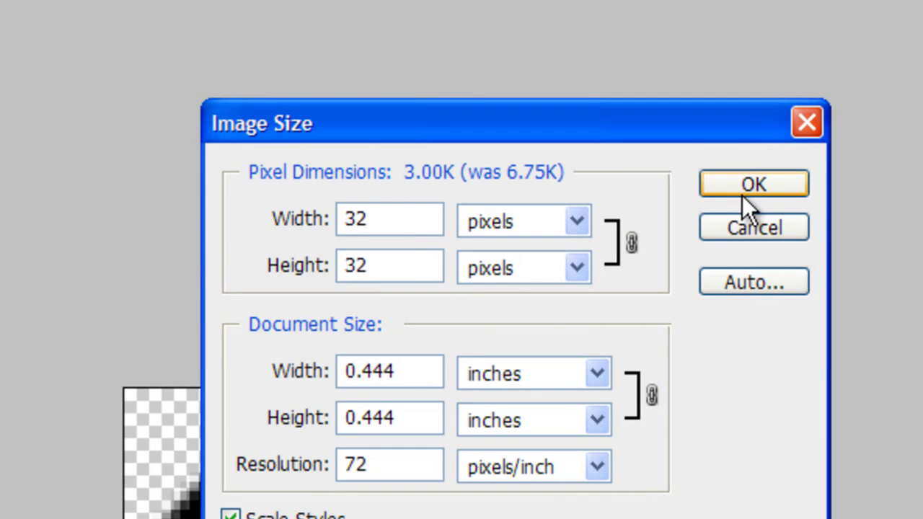
{"action": "left_click", "coordinate": [747, 192]}
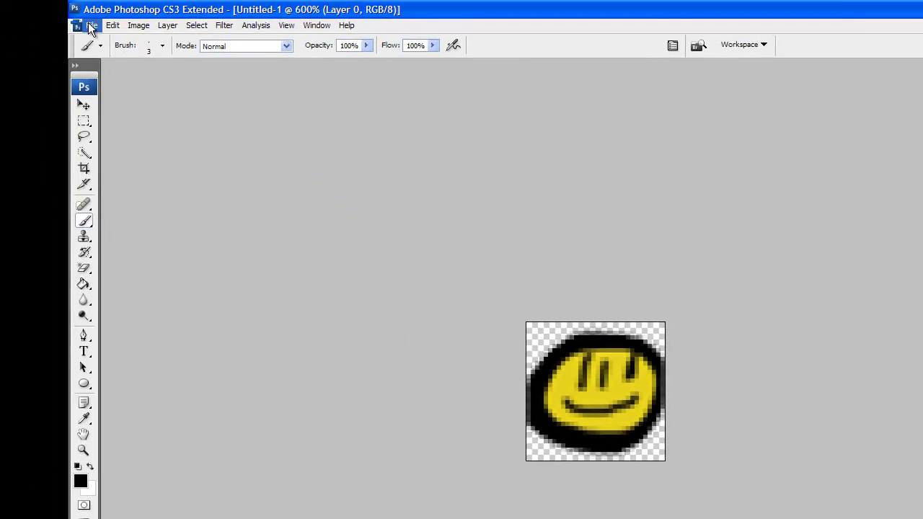
Save as AppIcon.ico in ICO format, replacing the existing file, with Advanced options shown.
{"action": "left_click", "coordinate": [91, 26]}
{"action": "left_click", "coordinate": [144, 191]}
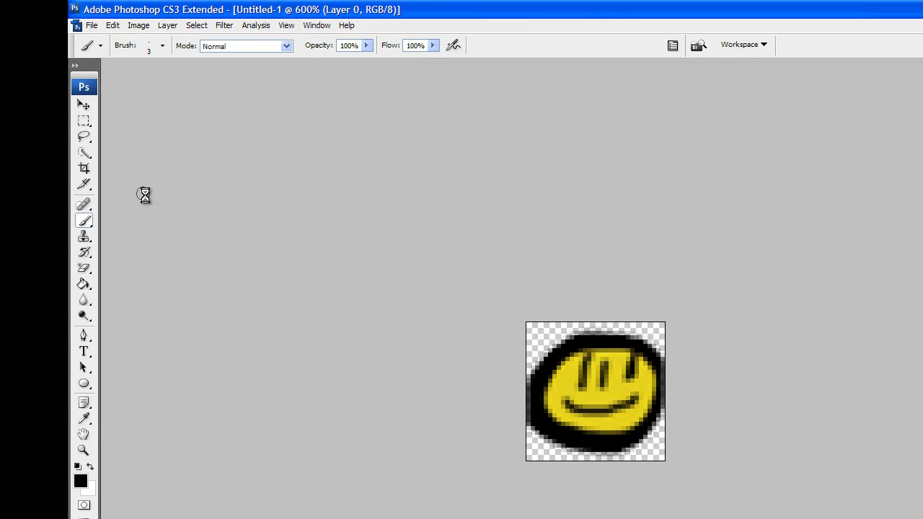
{"action": "left_click", "coordinate": [557, 369]}
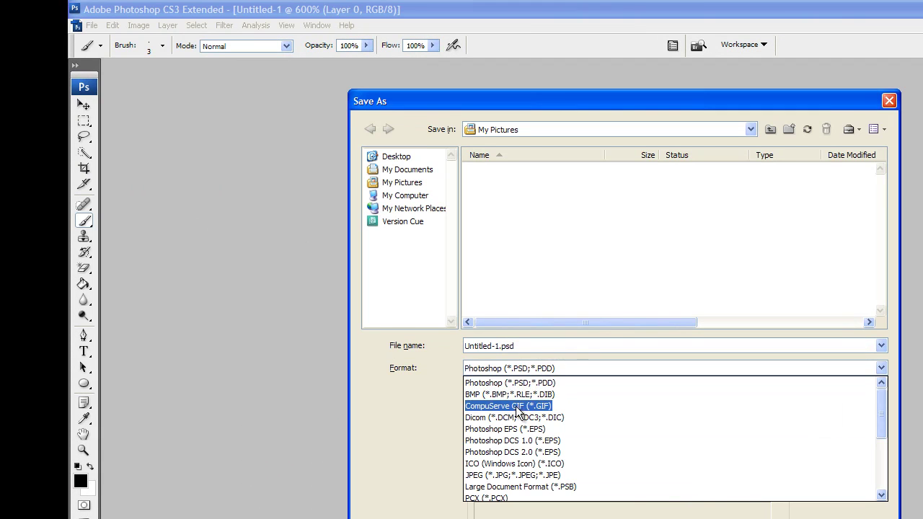
{"action": "left_click", "coordinate": [503, 465]}
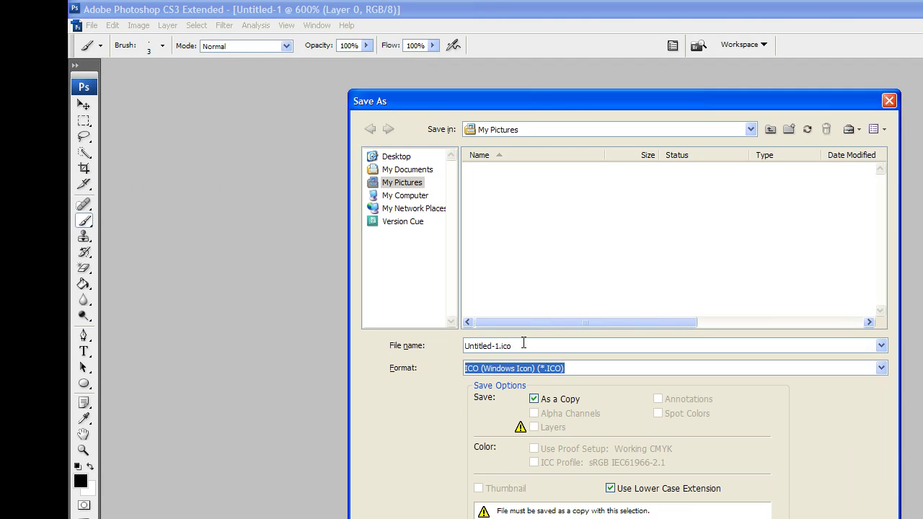
{"action": "left_click", "coordinate": [524, 347]}
{"action": "type", "text": "AppIcon.ico"}
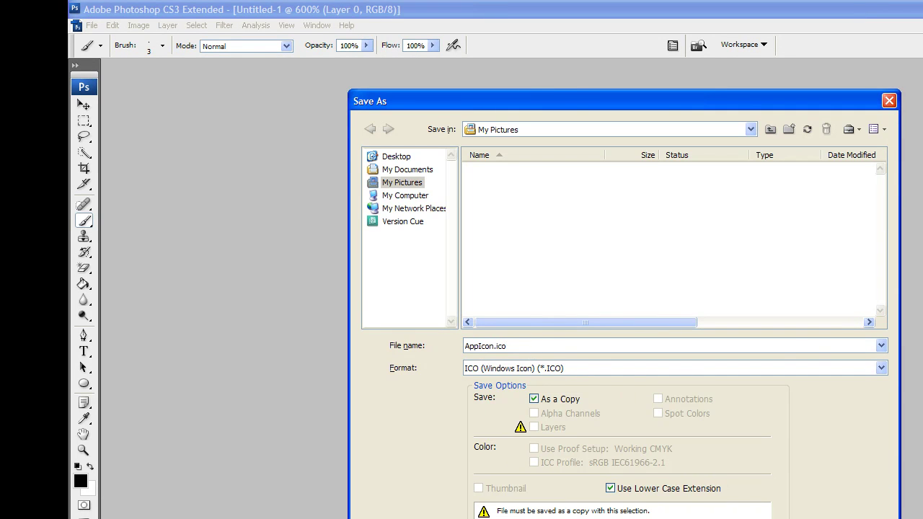
{"action": "key", "text": "Return"}
{"action": "left_click", "coordinate": [654, 415]}
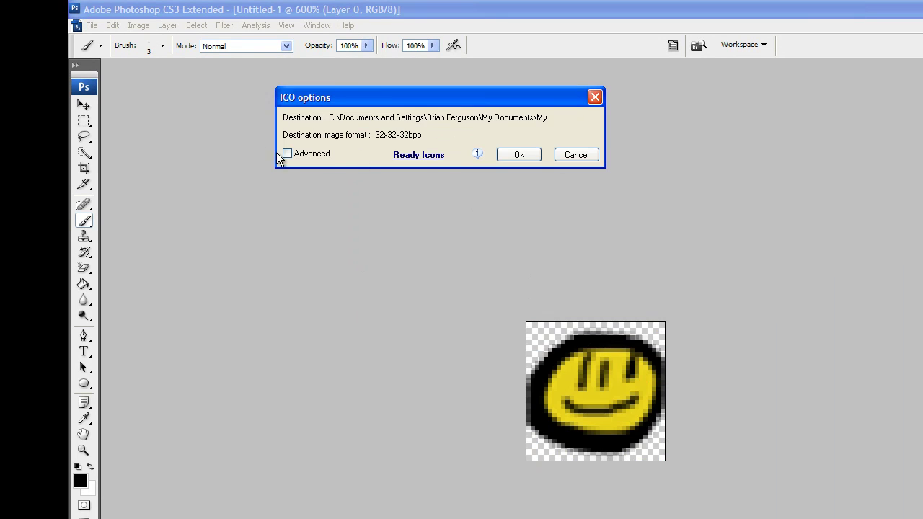
{"action": "left_click", "coordinate": [287, 153]}
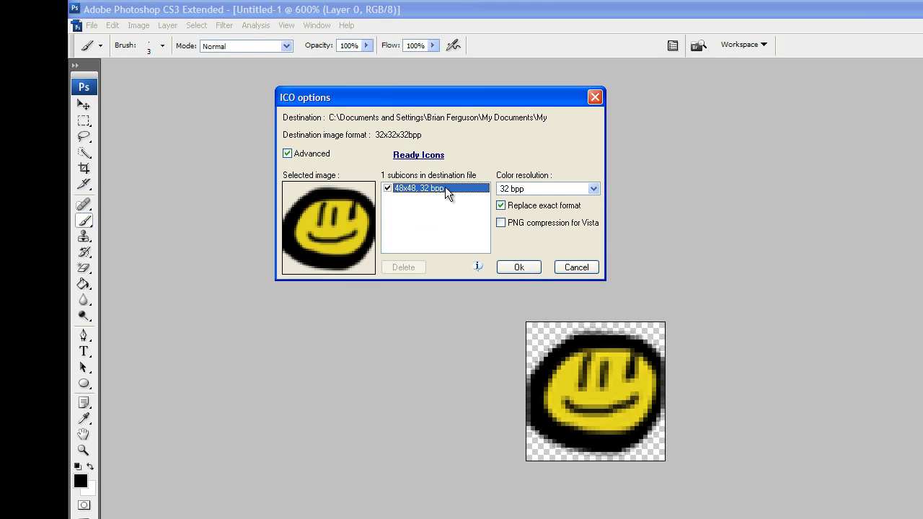
Finish writing the 32x32 sub-icon, then start an ICO Save As and cancel it.
{"action": "left_click", "coordinate": [519, 268]}
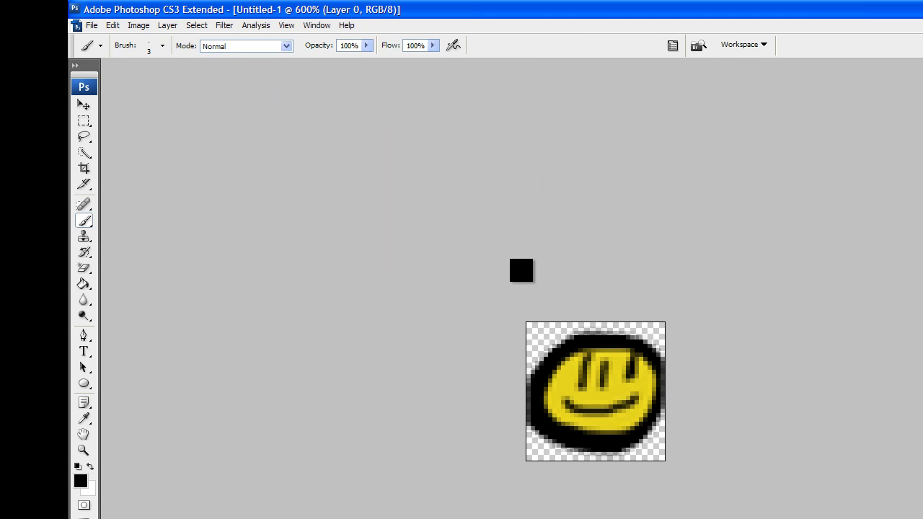
{"action": "left_click", "coordinate": [92, 26]}
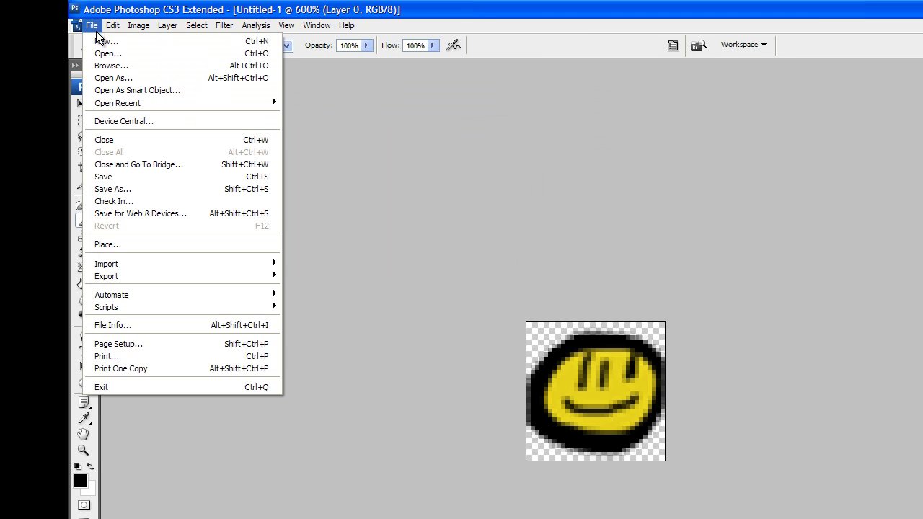
{"action": "left_click", "coordinate": [197, 189]}
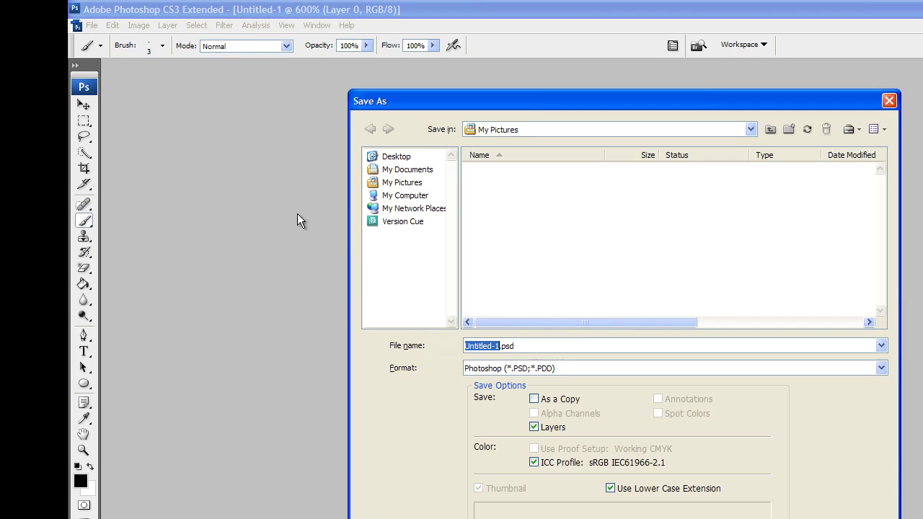
{"action": "left_click", "coordinate": [546, 368]}
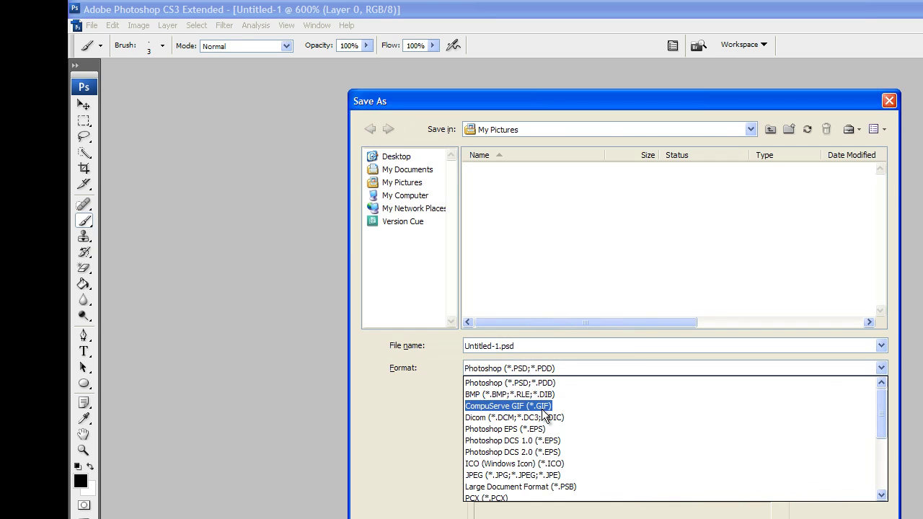
{"action": "left_click", "coordinate": [522, 460]}
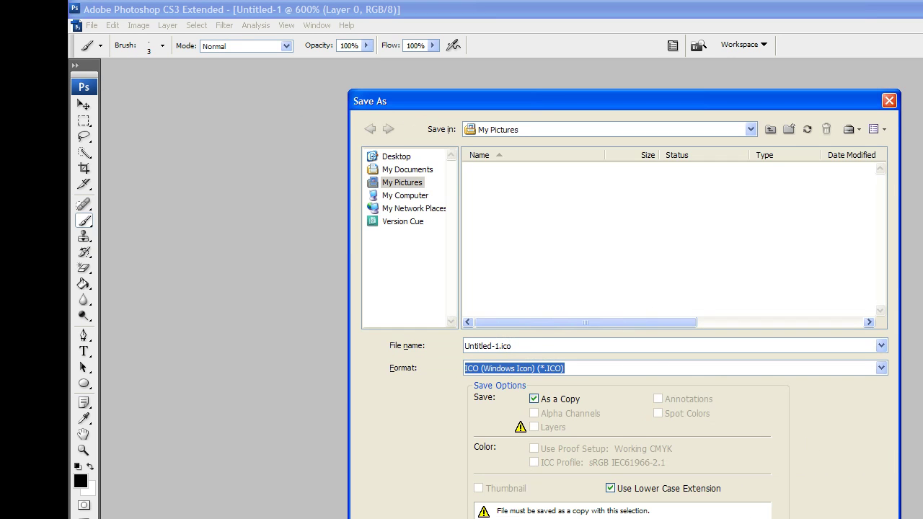
{"action": "key", "text": "Return"}
Resize the smiley image to 24x24 pixels.
{"action": "left_click", "coordinate": [140, 25]}
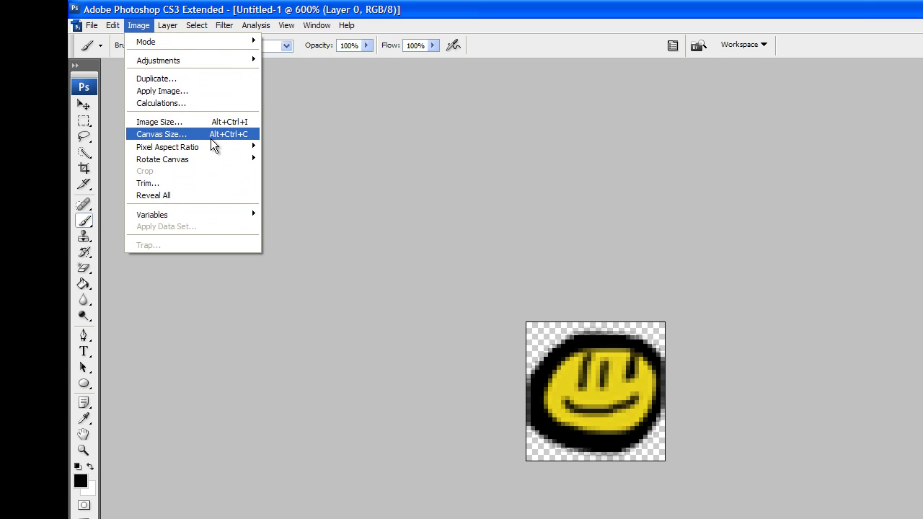
{"action": "left_click", "coordinate": [215, 121]}
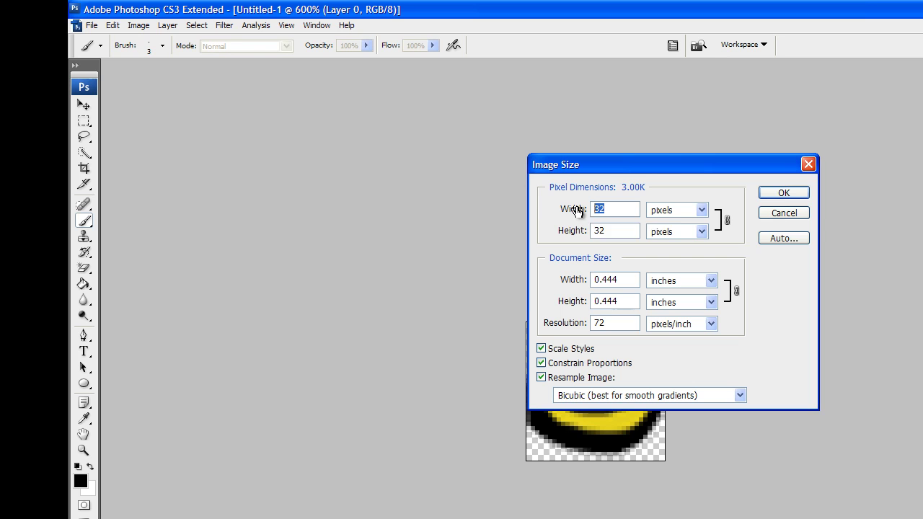
{"action": "type", "text": "24"}
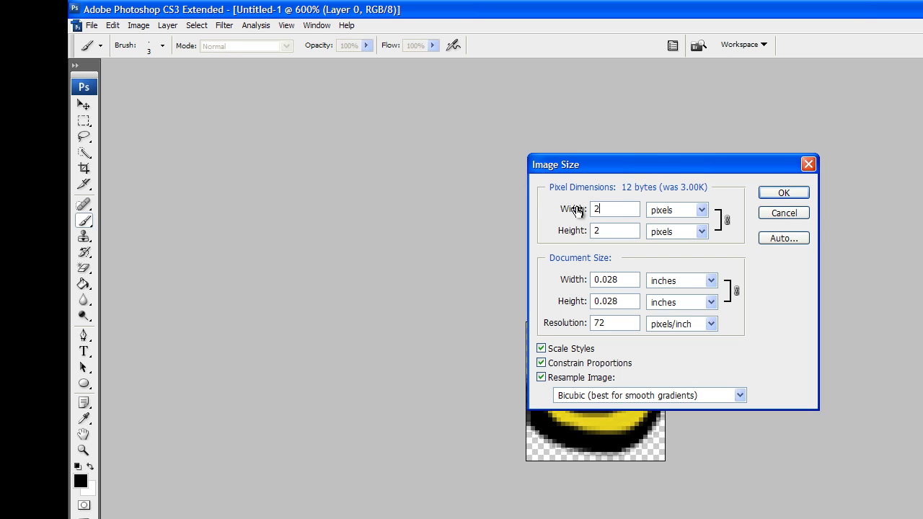
{"action": "left_click", "coordinate": [778, 195]}
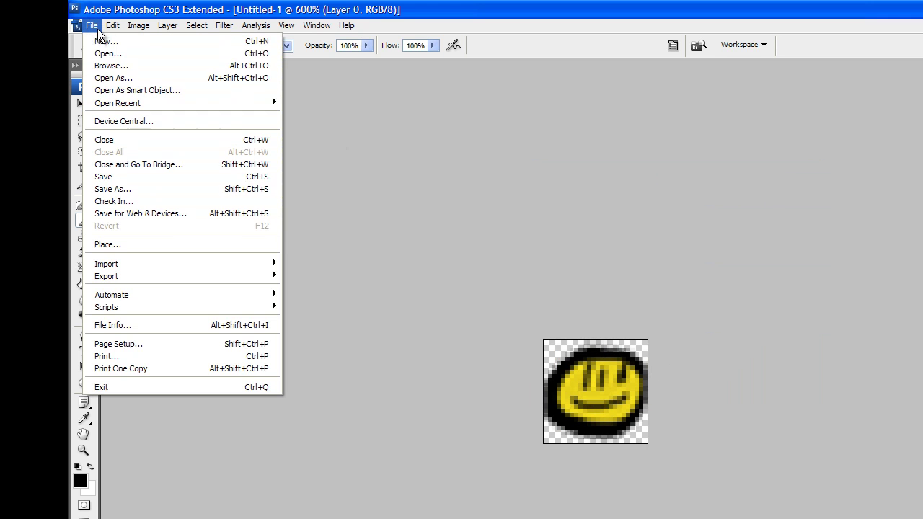
Overwrite AppIcon.ico in ICO format, keeping the 48x48 and 32x32 sub-icons.
{"action": "left_click", "coordinate": [112, 191]}
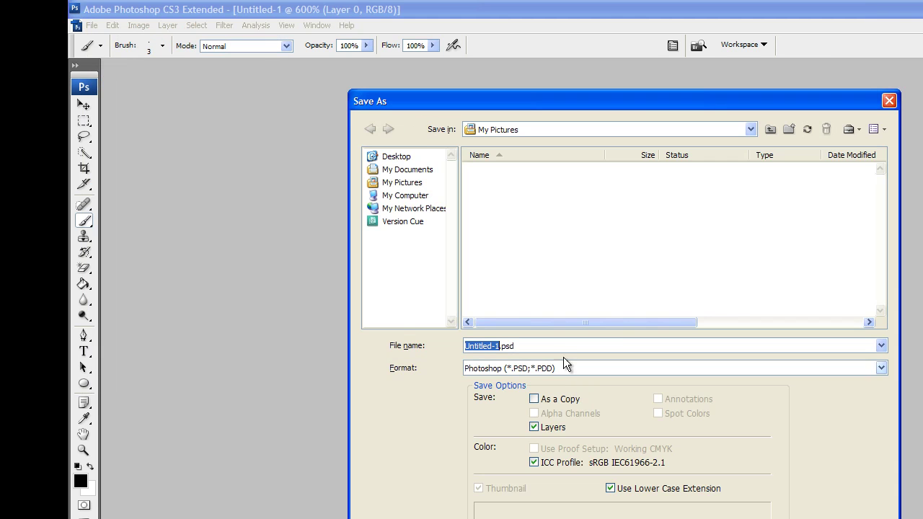
{"action": "key", "text": "End"}
{"action": "key", "text": "shift+Home"}
{"action": "type", "text": "AppIcon.ico"}
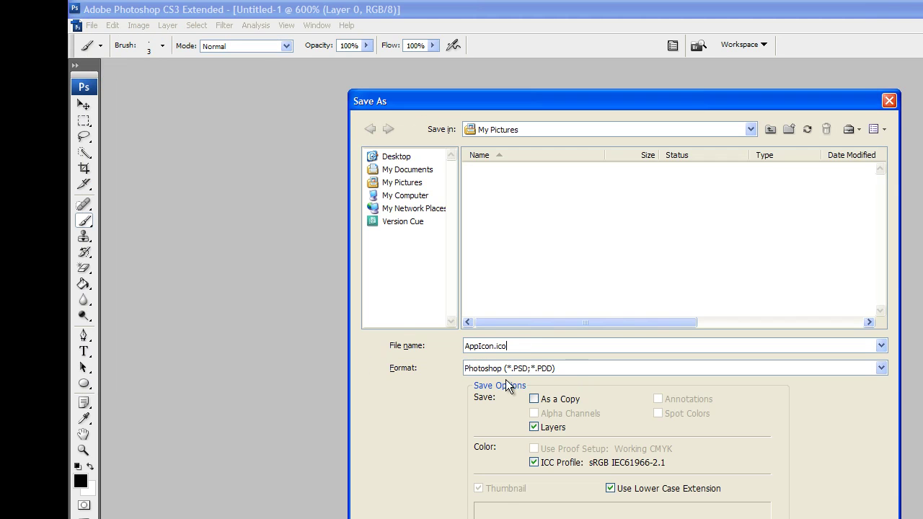
{"action": "left_click", "coordinate": [540, 368]}
{"action": "left_click", "coordinate": [515, 449]}
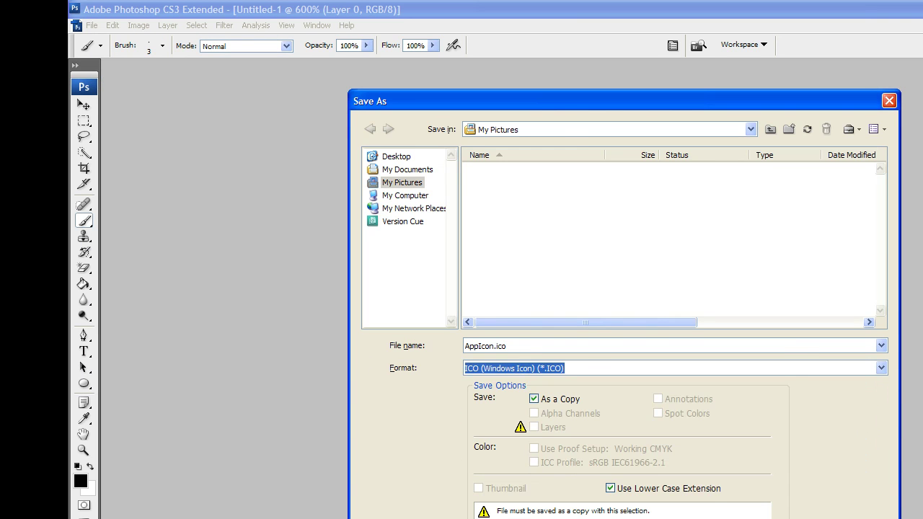
{"action": "key", "text": "Return"}
{"action": "left_click", "coordinate": [642, 417]}
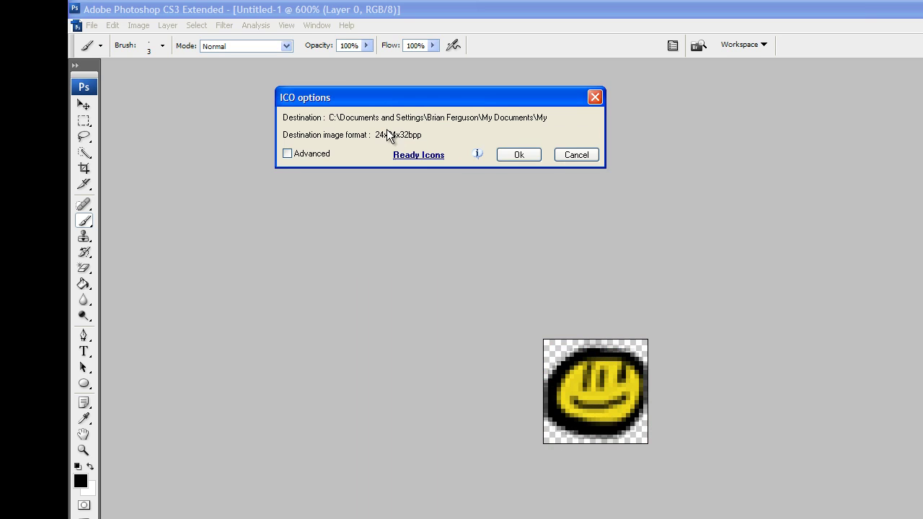
{"action": "left_click", "coordinate": [305, 155]}
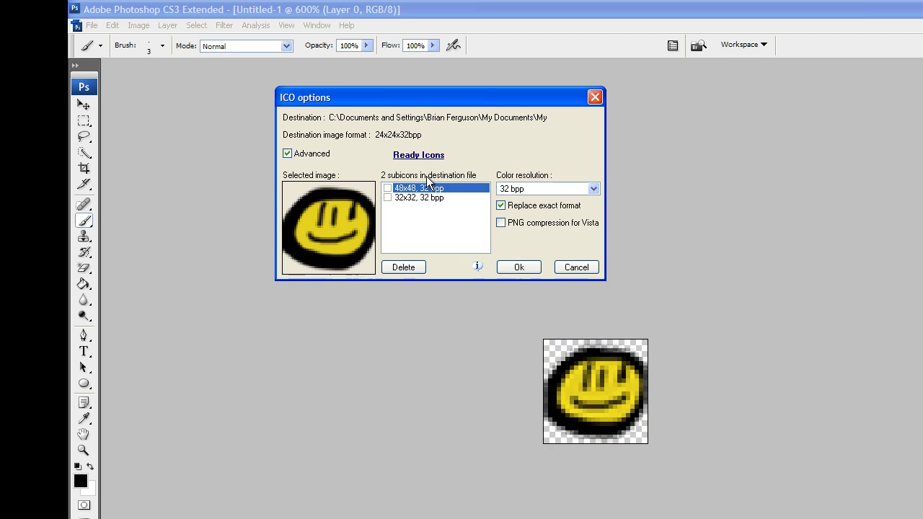
{"action": "left_click", "coordinate": [387, 188]}
{"action": "left_click", "coordinate": [388, 198]}
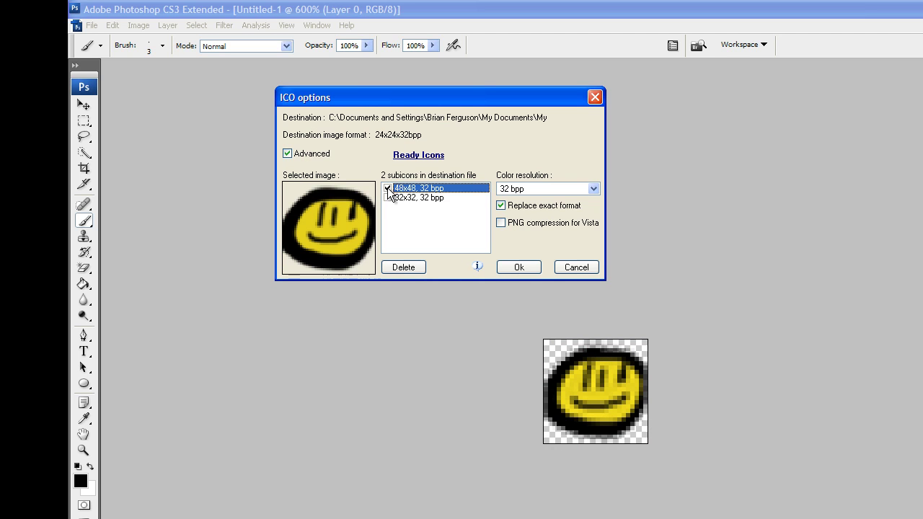
{"action": "left_click", "coordinate": [513, 266]}
Resize the smiley image to 16x16 pixels.
{"action": "left_click", "coordinate": [92, 26]}
{"action": "mouse_move", "coordinate": [113, 25]}
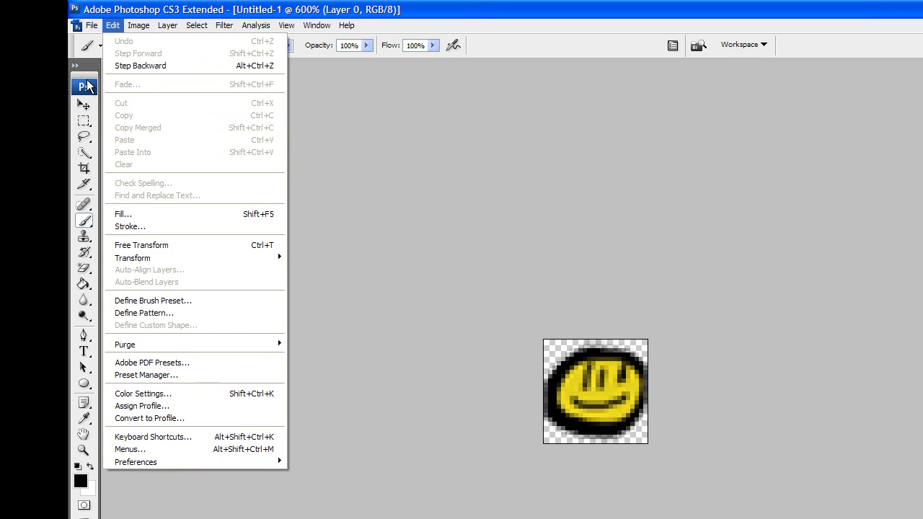
{"action": "mouse_move", "coordinate": [148, 29]}
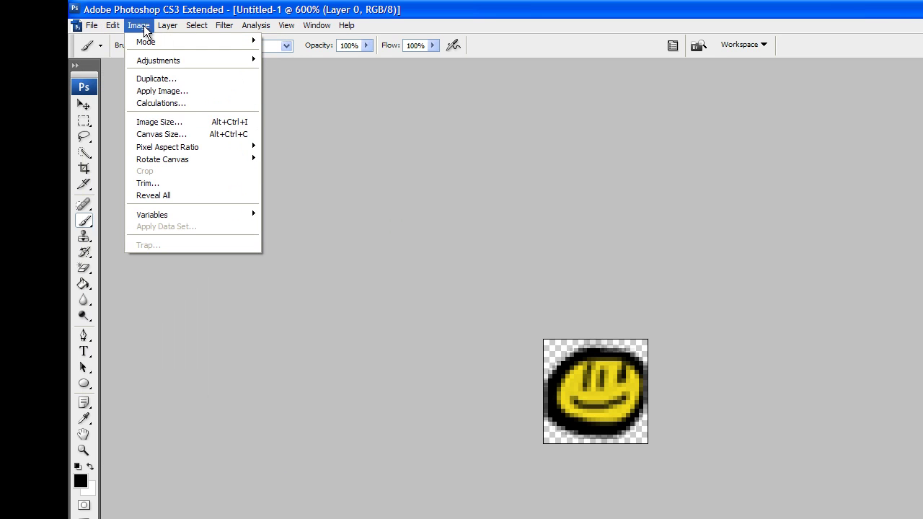
{"action": "left_click", "coordinate": [232, 129]}
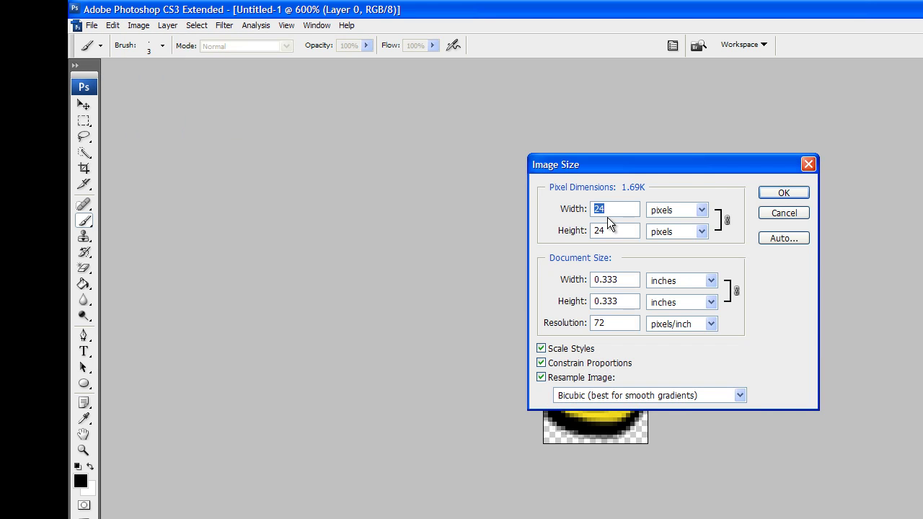
{"action": "type", "text": "16"}
{"action": "left_click", "coordinate": [766, 194]}
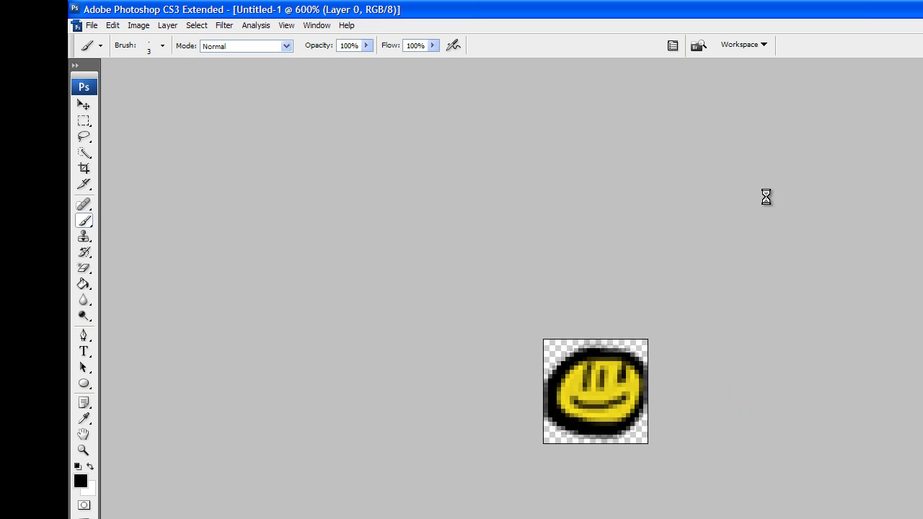
Overwrite AppIcon.ico in ICO format, keeping the 48, 32 and 24 pixel sub-icons.
{"action": "left_click", "coordinate": [94, 27]}
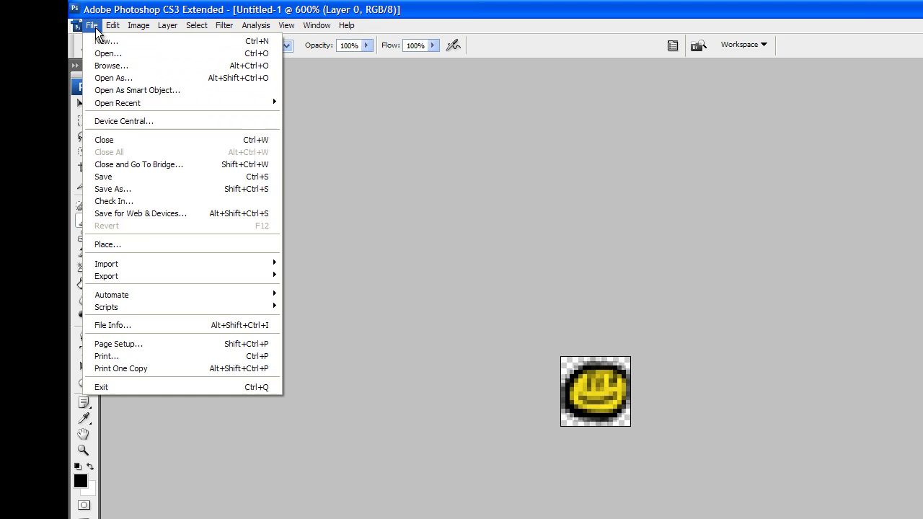
{"action": "left_click", "coordinate": [138, 189]}
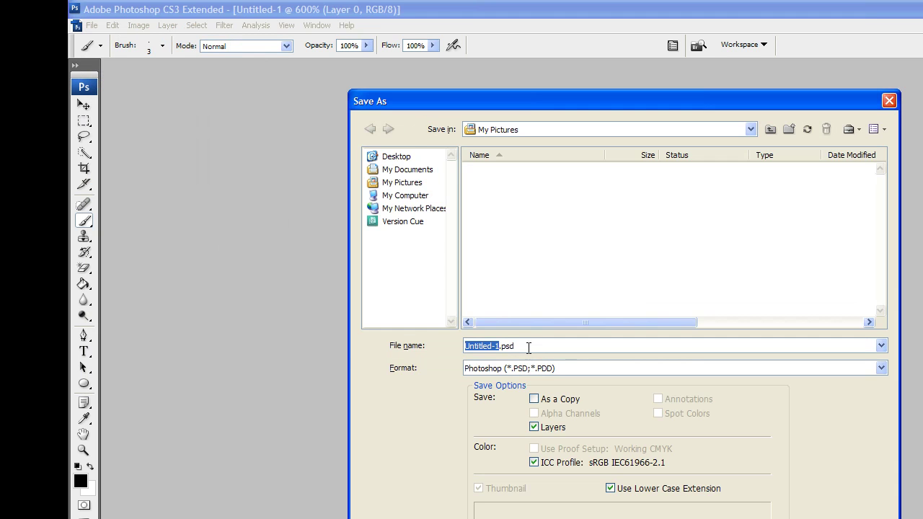
{"action": "key", "text": "shift+End"}
{"action": "type", "text": "AppIcon.ico"}
{"action": "left_click", "coordinate": [550, 364]}
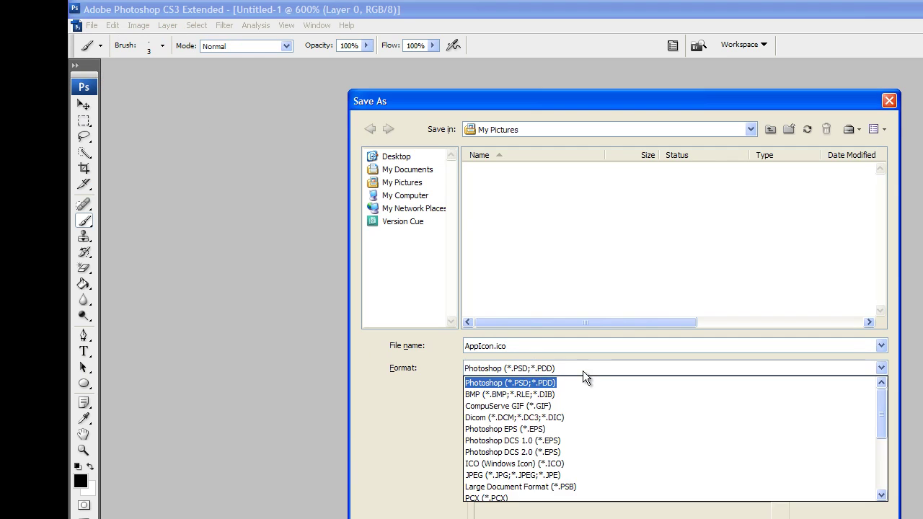
{"action": "left_click", "coordinate": [532, 463]}
{"action": "key", "text": "Return"}
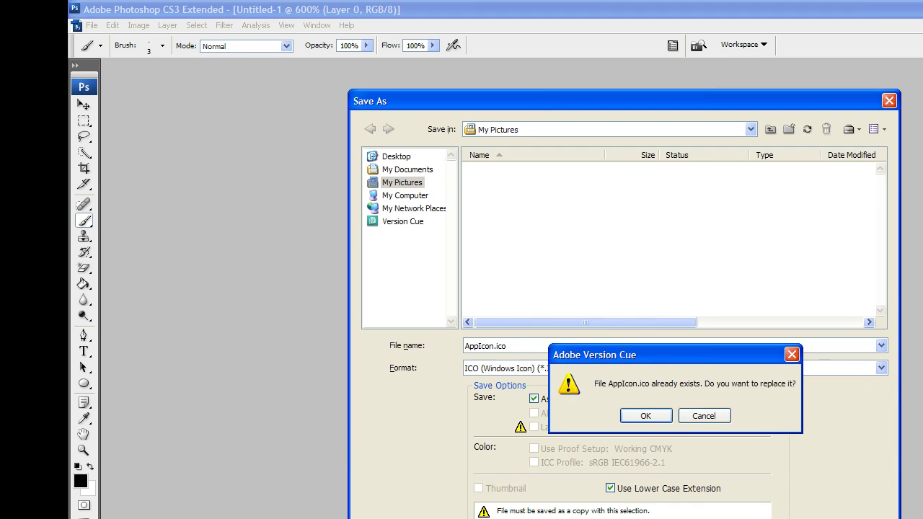
{"action": "left_click", "coordinate": [643, 418]}
{"action": "left_click", "coordinate": [317, 155]}
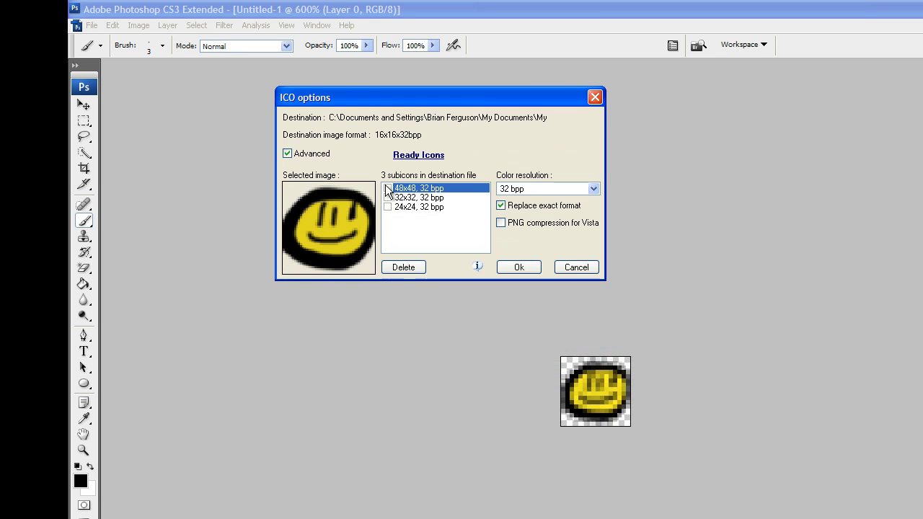
{"action": "left_click", "coordinate": [389, 207]}
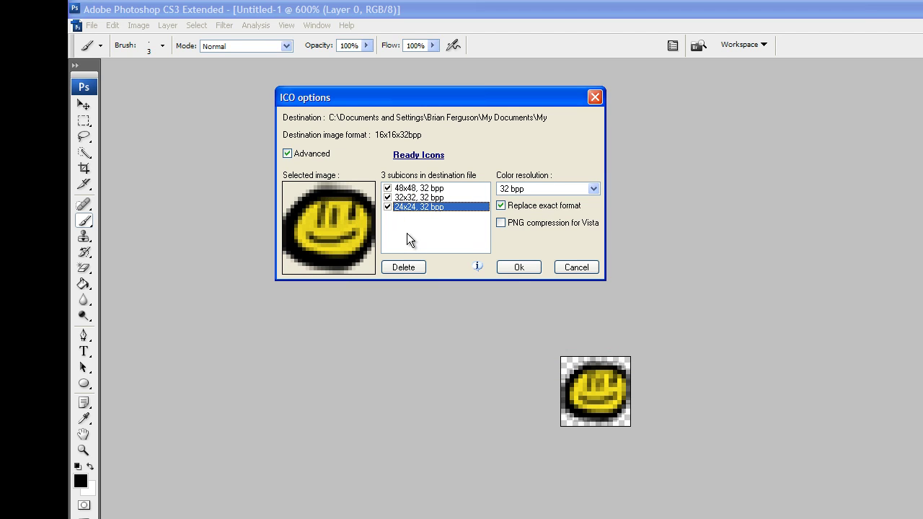
{"action": "left_click", "coordinate": [514, 267]}
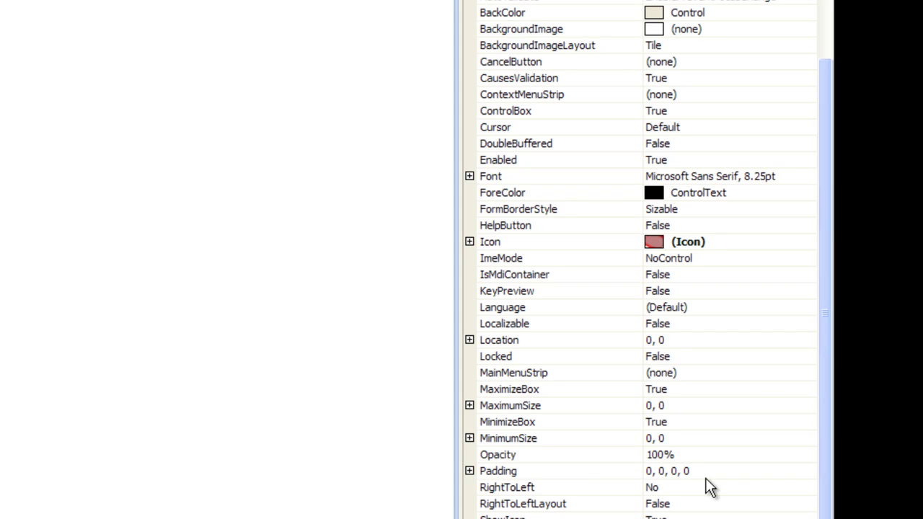
Set Form1's Icon property to AppIcon.ico.
{"action": "left_click", "coordinate": [588, 244]}
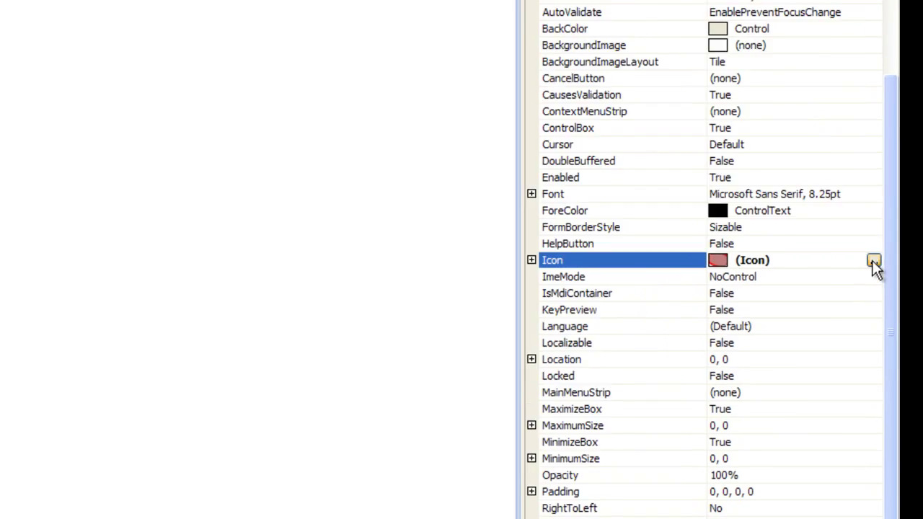
{"action": "left_click", "coordinate": [874, 260]}
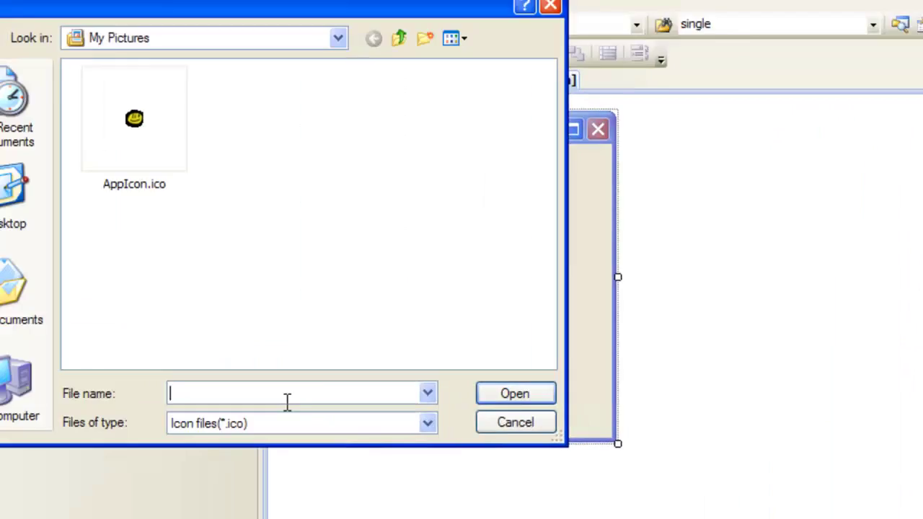
{"action": "left_click", "coordinate": [317, 235]}
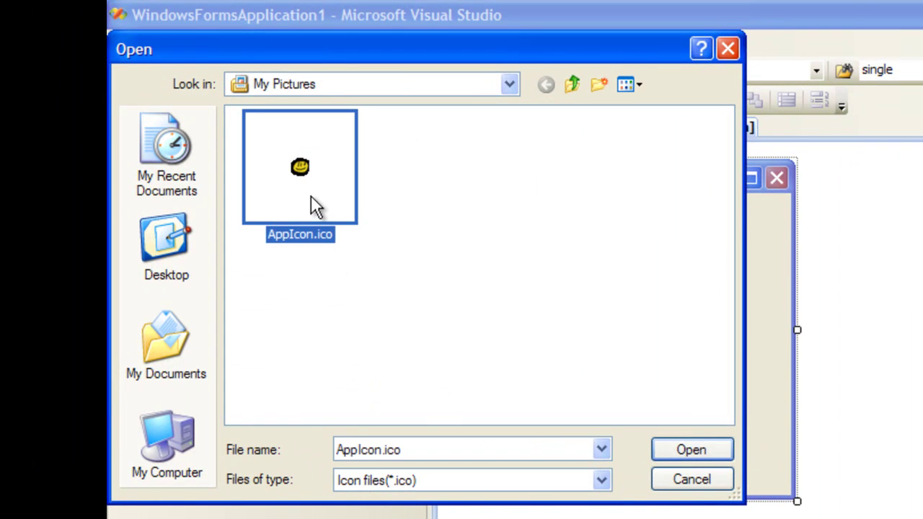
{"action": "double_click", "coordinate": [312, 197]}
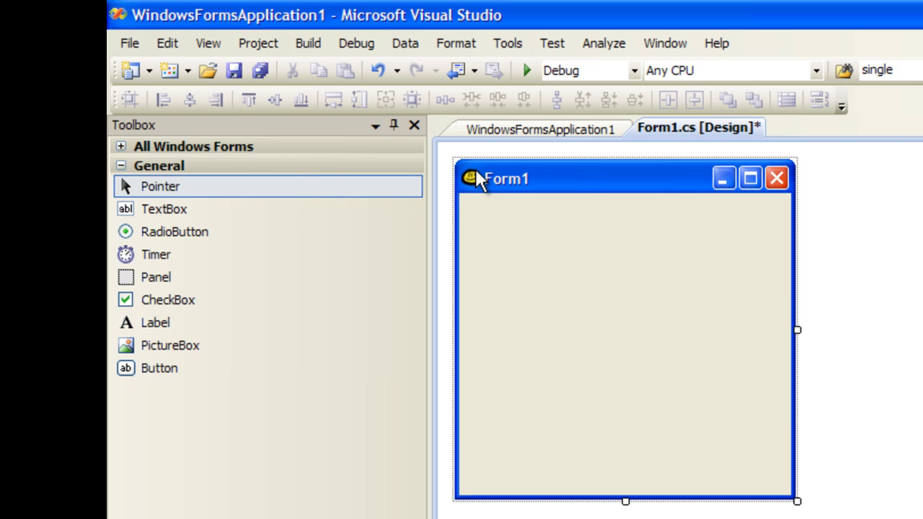
Set AppIcon.ico as the application icon in the project's Properties page.
{"action": "left_click", "coordinate": [258, 43]}
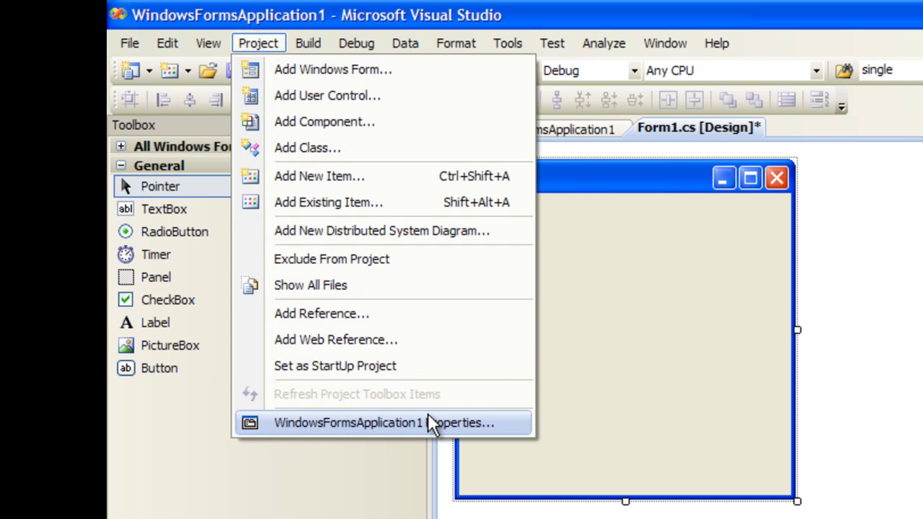
{"action": "left_click", "coordinate": [429, 419]}
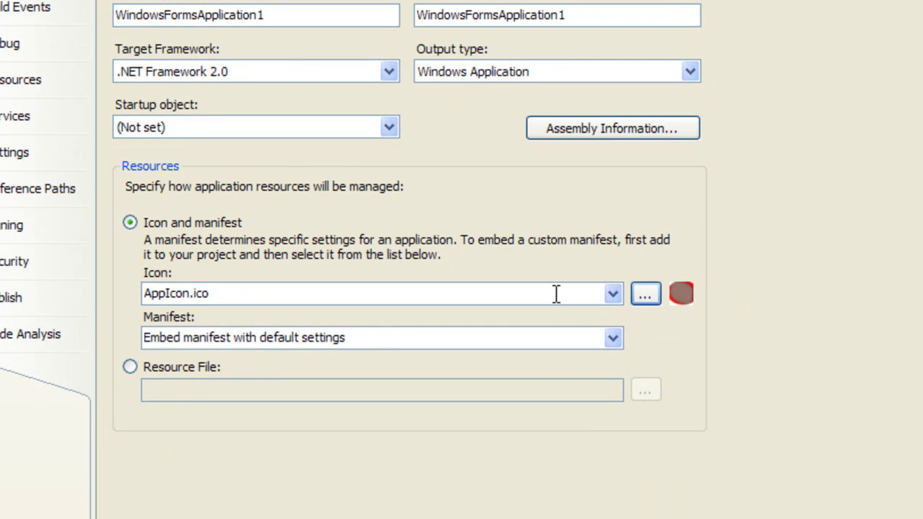
{"action": "left_click", "coordinate": [643, 296]}
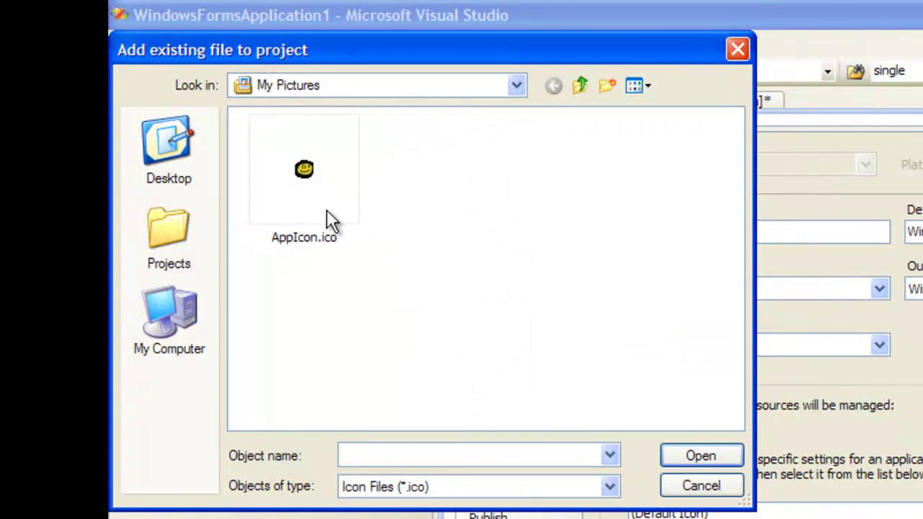
{"action": "double_click", "coordinate": [328, 220]}
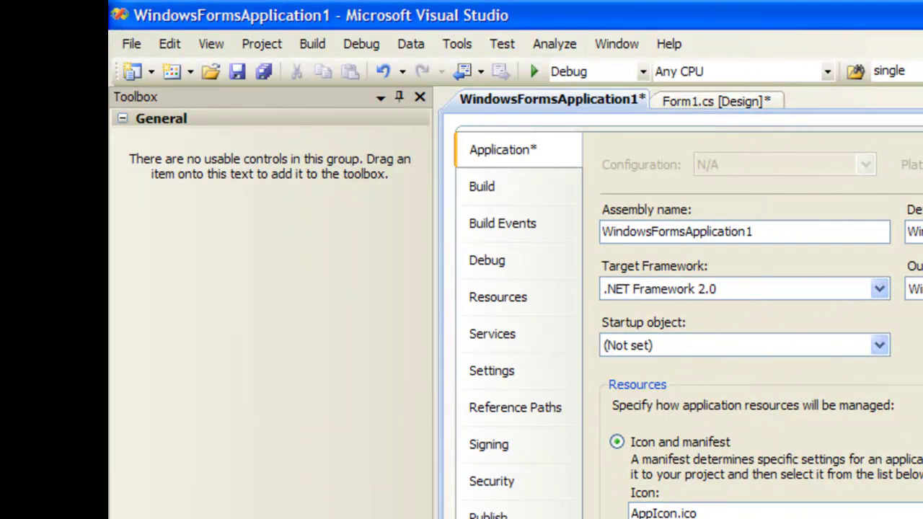
Build the solution and select the WindowsFormsApplication1 project.
{"action": "left_click", "coordinate": [308, 46]}
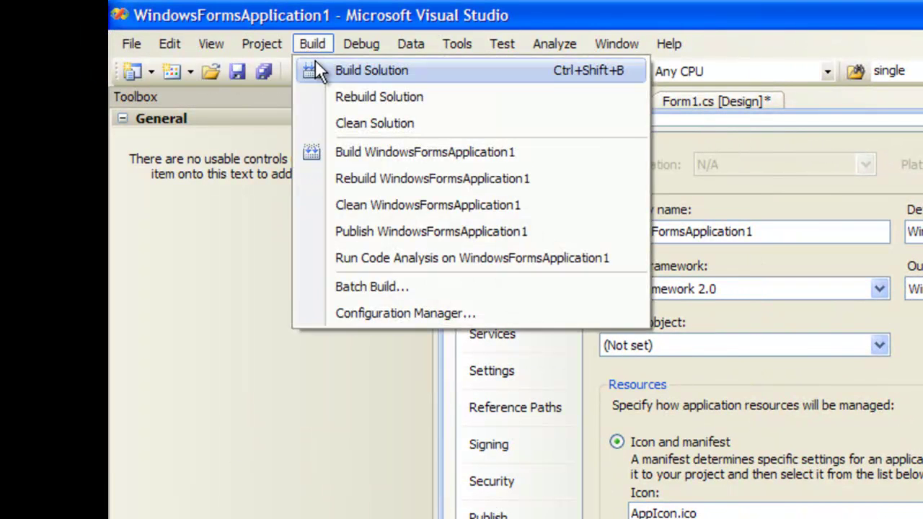
{"action": "left_click", "coordinate": [318, 67]}
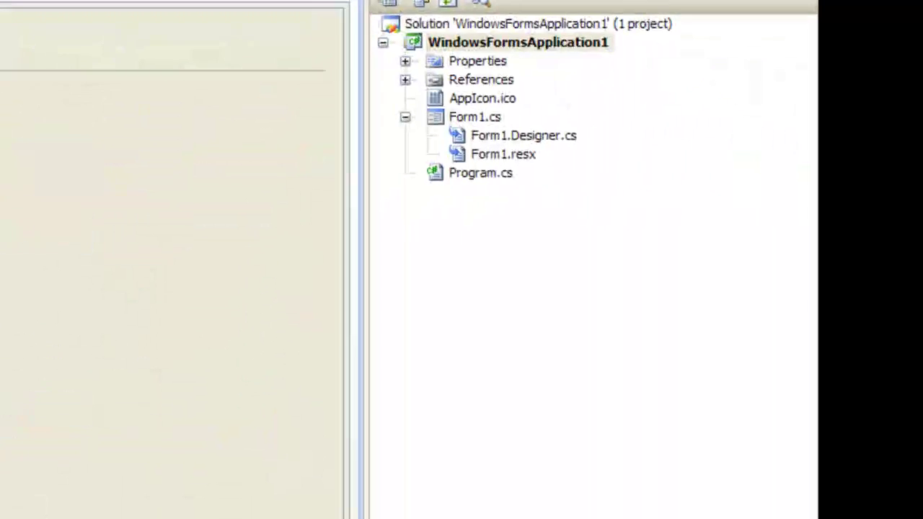
{"action": "left_click", "coordinate": [486, 42]}
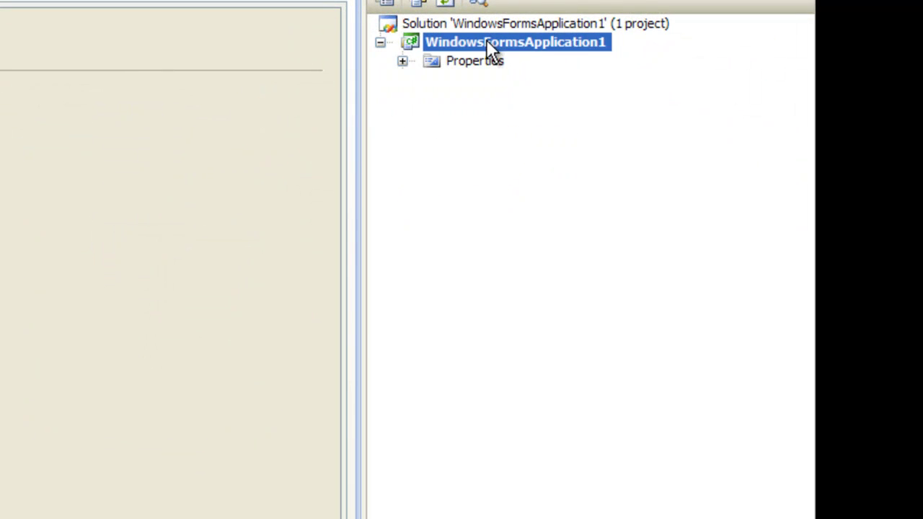
Open the project folder in Windows Explorer and browse into bin\Debug to find WindowsFormsApplication1.exe.
{"action": "right_click", "coordinate": [486, 42]}
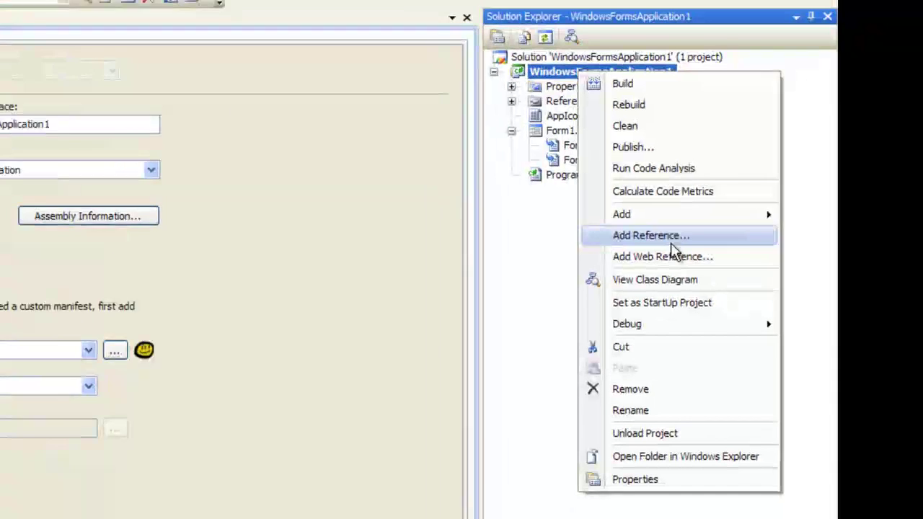
{"action": "left_click", "coordinate": [621, 517]}
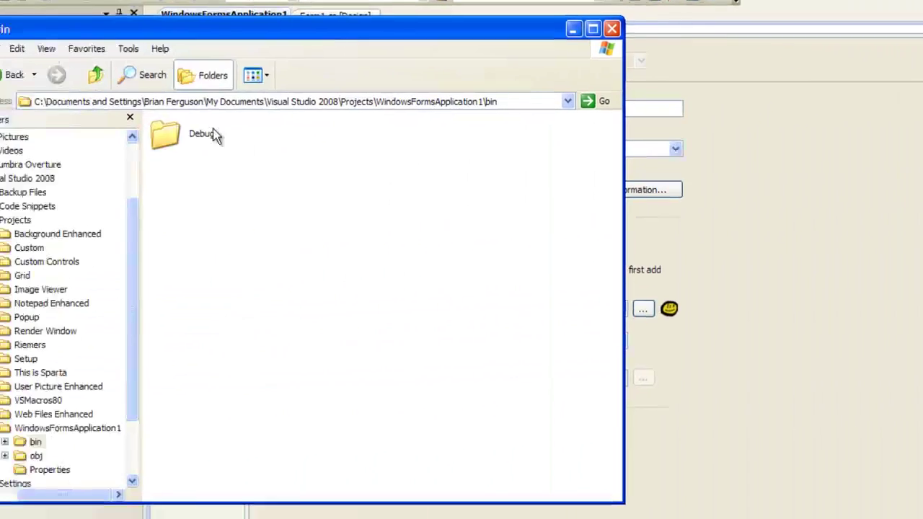
{"action": "double_click", "coordinate": [209, 137]}
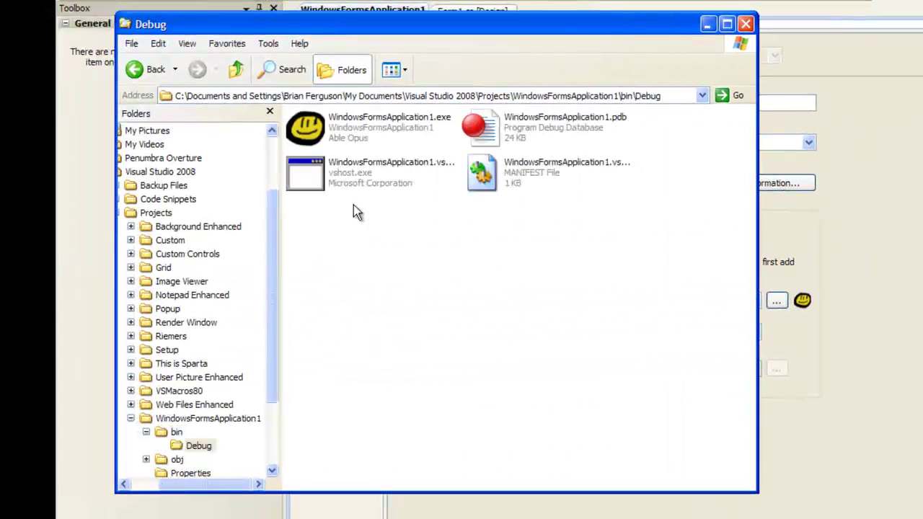
{"action": "left_click", "coordinate": [307, 129]}
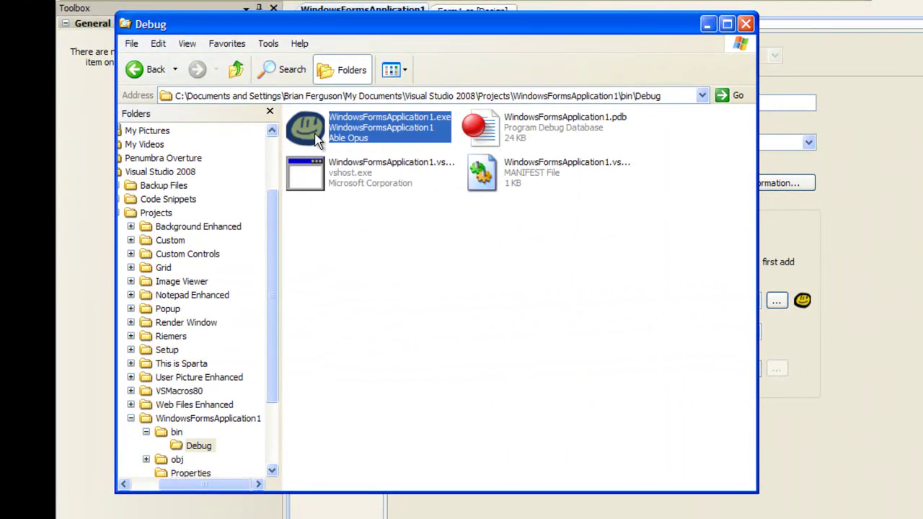
{"action": "left_click", "coordinate": [517, 227]}
Switch the folder view to Thumbnails, then back to List, to compare the exe's smiley icon.
{"action": "right_click", "coordinate": [365, 246]}
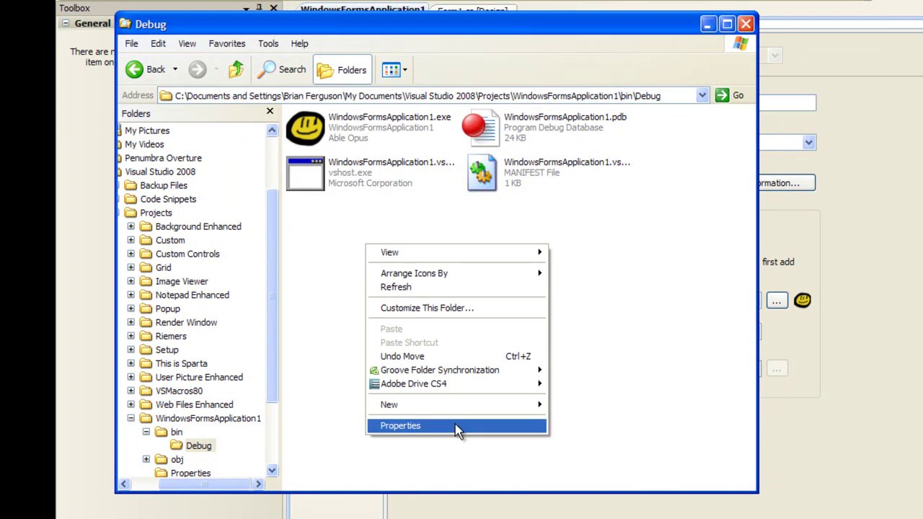
{"action": "mouse_move", "coordinate": [505, 254]}
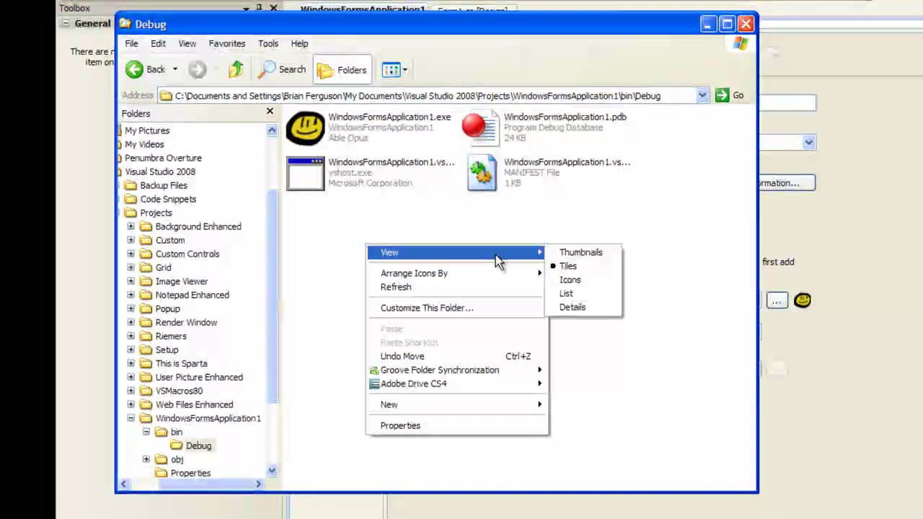
{"action": "left_click", "coordinate": [570, 256]}
{"action": "mouse_move", "coordinate": [332, 163]}
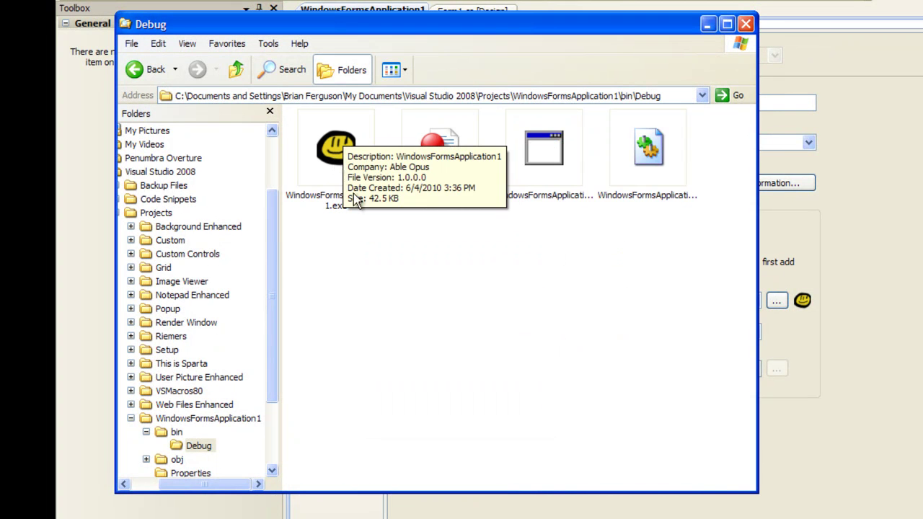
{"action": "right_click", "coordinate": [409, 243]}
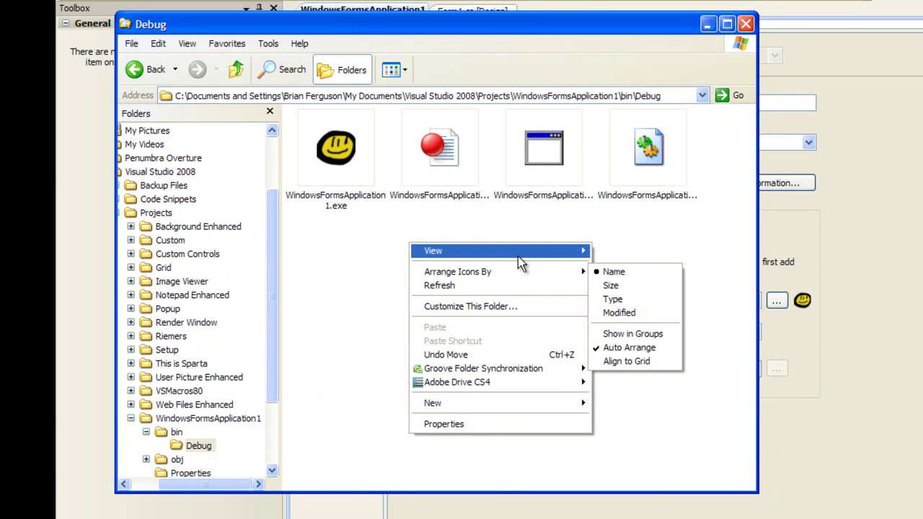
{"action": "mouse_move", "coordinate": [526, 256]}
{"action": "left_click", "coordinate": [623, 293]}
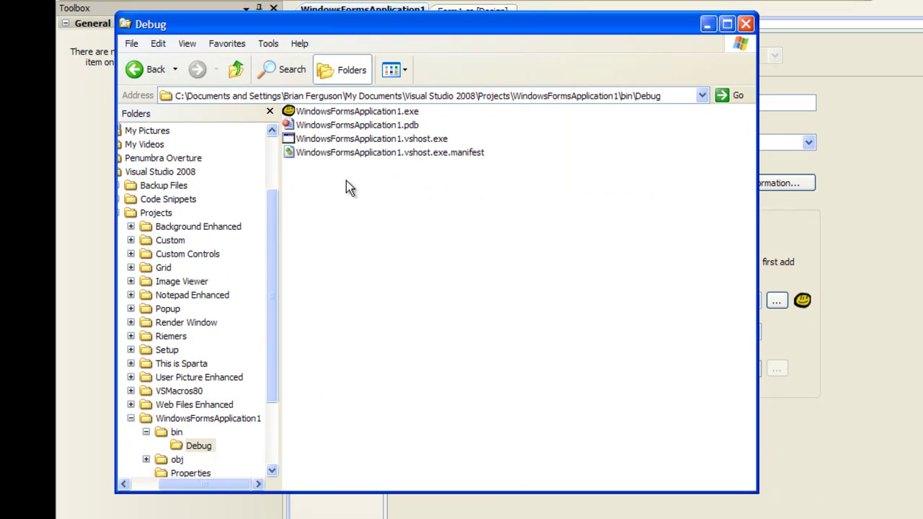